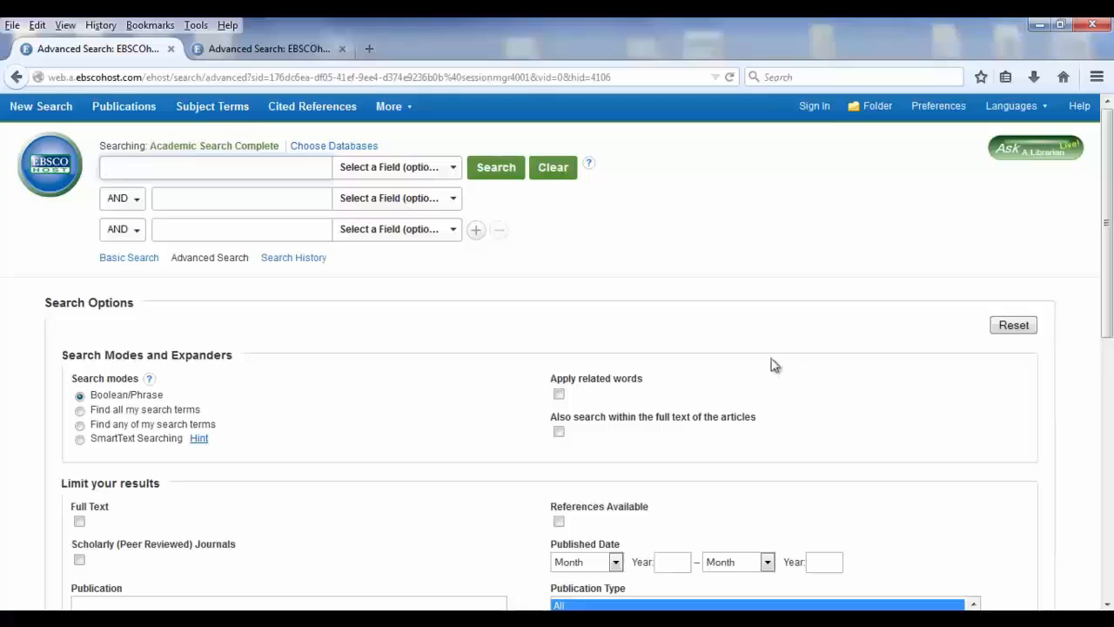
# Switch to the advanced search with the child, obesity and advertising terms and limit results to Full Text and Scholarly (Peer Reviewed) Journals
pyautogui.click(237, 48)
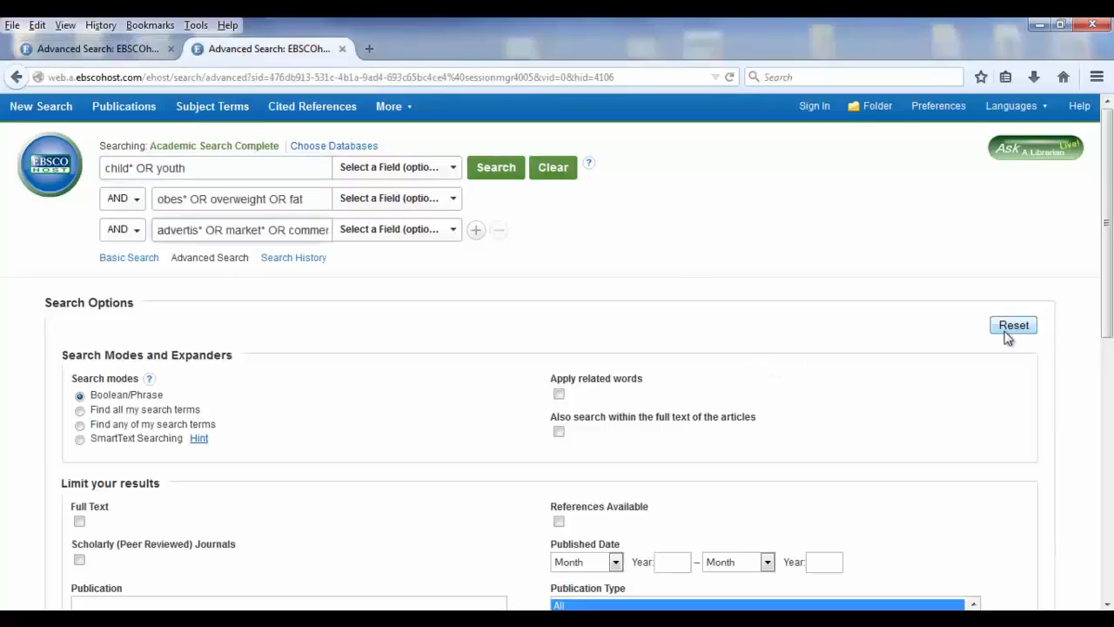
pyautogui.scroll(-1, 1111, 235)
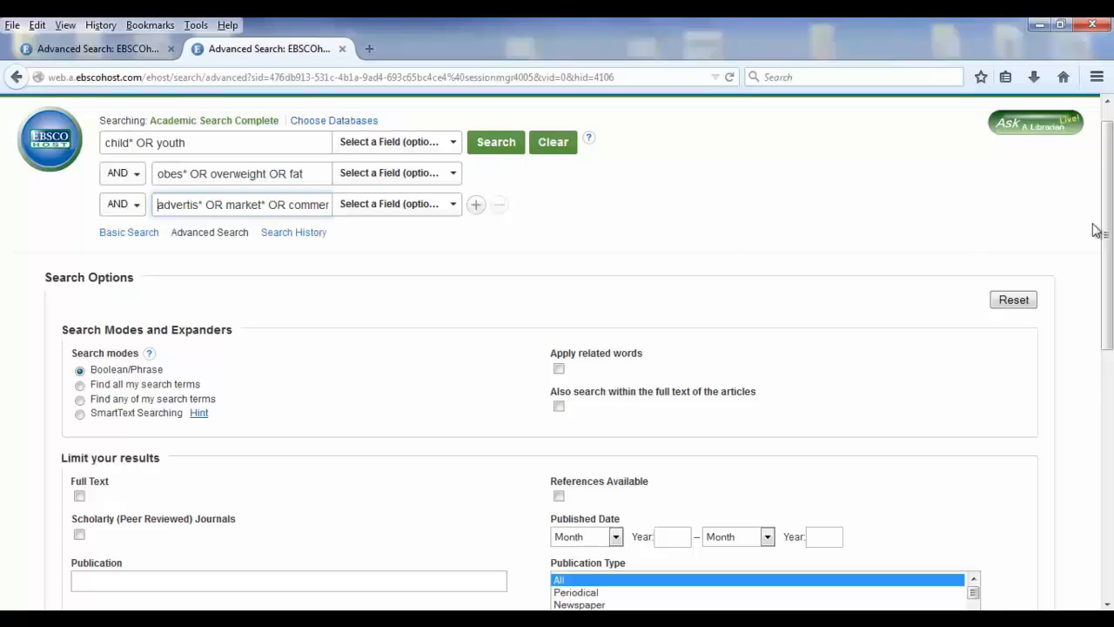
pyautogui.moveTo(1106, 217); pyautogui.dragTo(1110, 329)
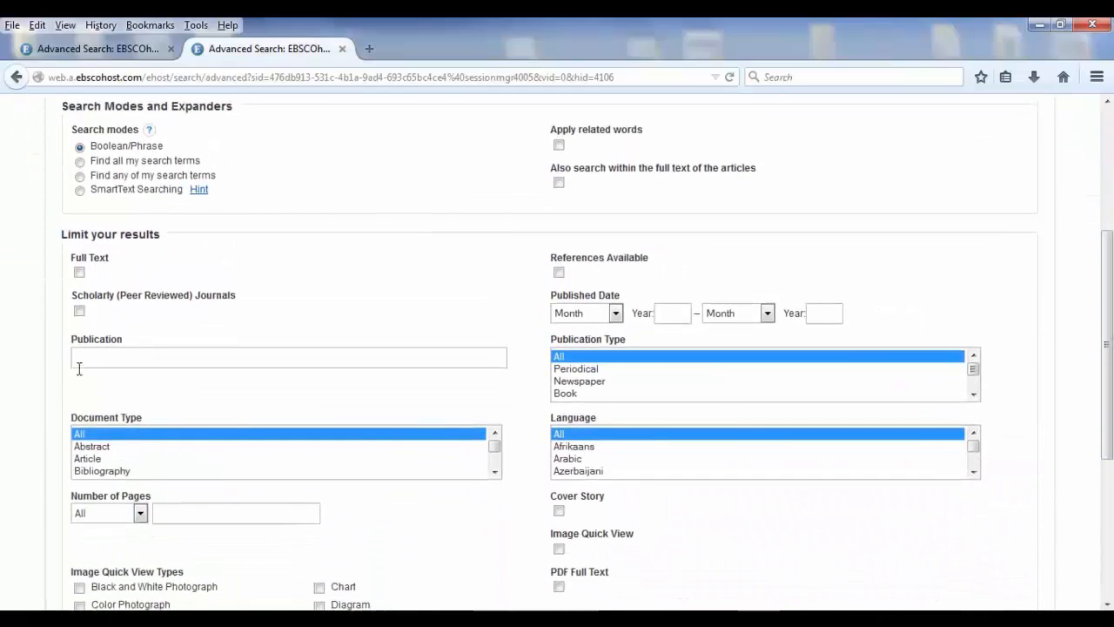
pyautogui.click(79, 274)
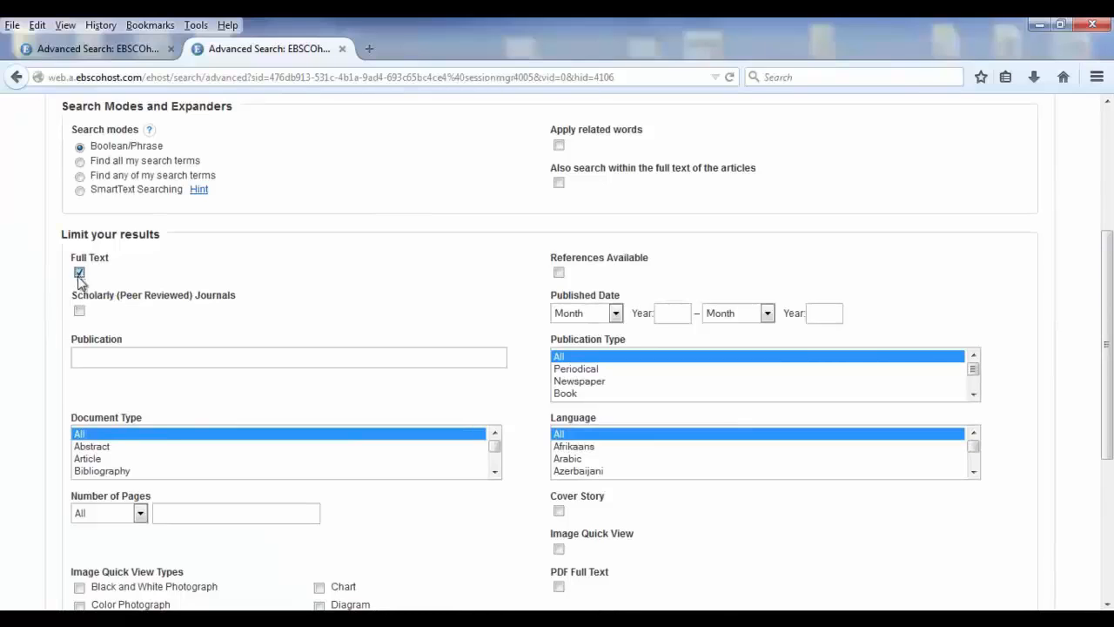
pyautogui.click(79, 311)
# Limit the results' language to English
pyautogui.moveTo(1112, 282); pyautogui.dragTo(1112, 368)
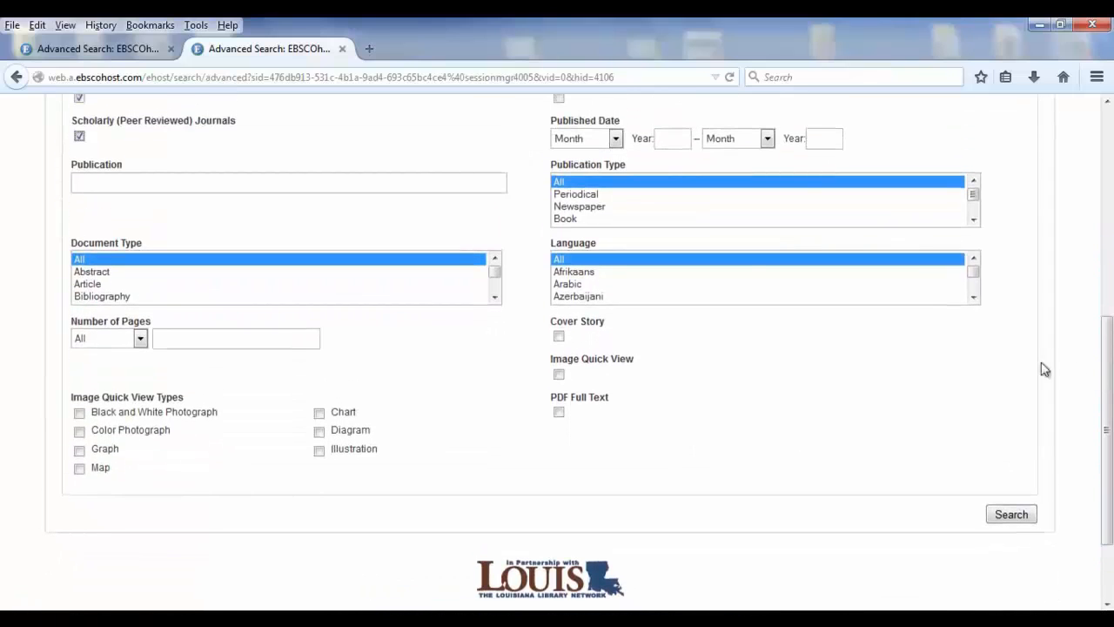
pyautogui.click(975, 297)
pyautogui.moveTo(975, 302); pyautogui.dragTo(966, 311)
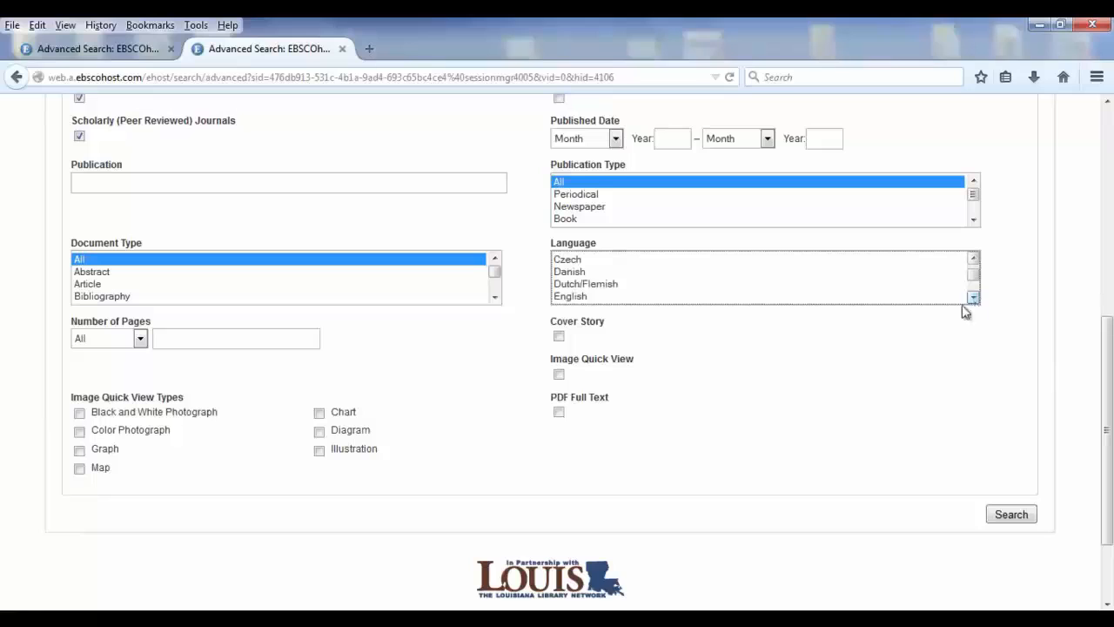
pyautogui.click(579, 297)
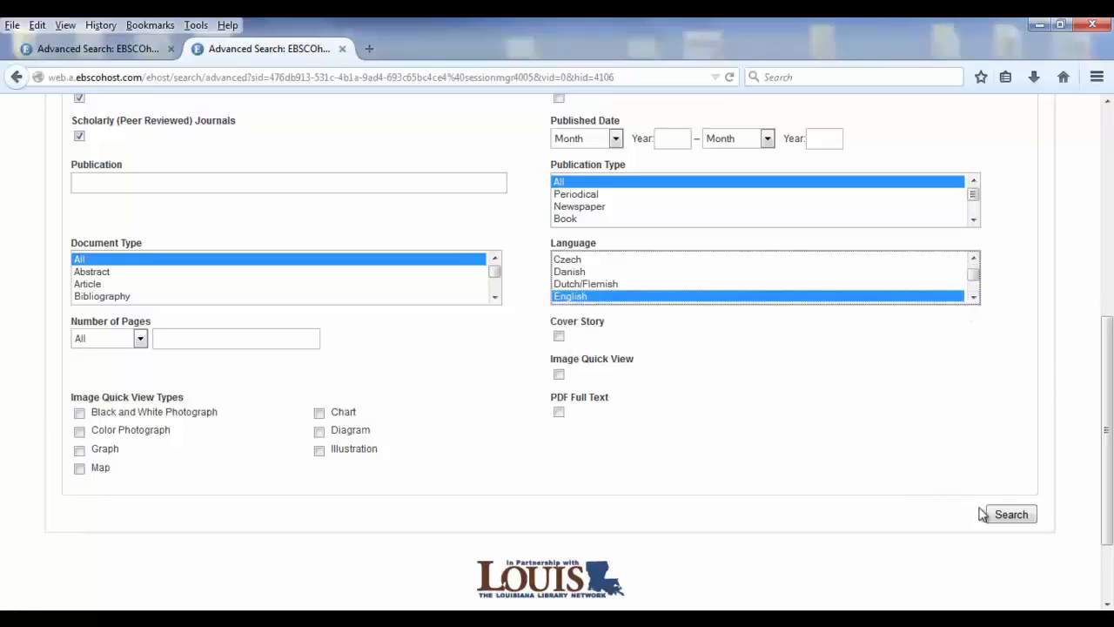
# Keep the first term's field at Select a Field (optional) and run the search
pyautogui.moveTo(1105, 426); pyautogui.dragTo(1100, 214)
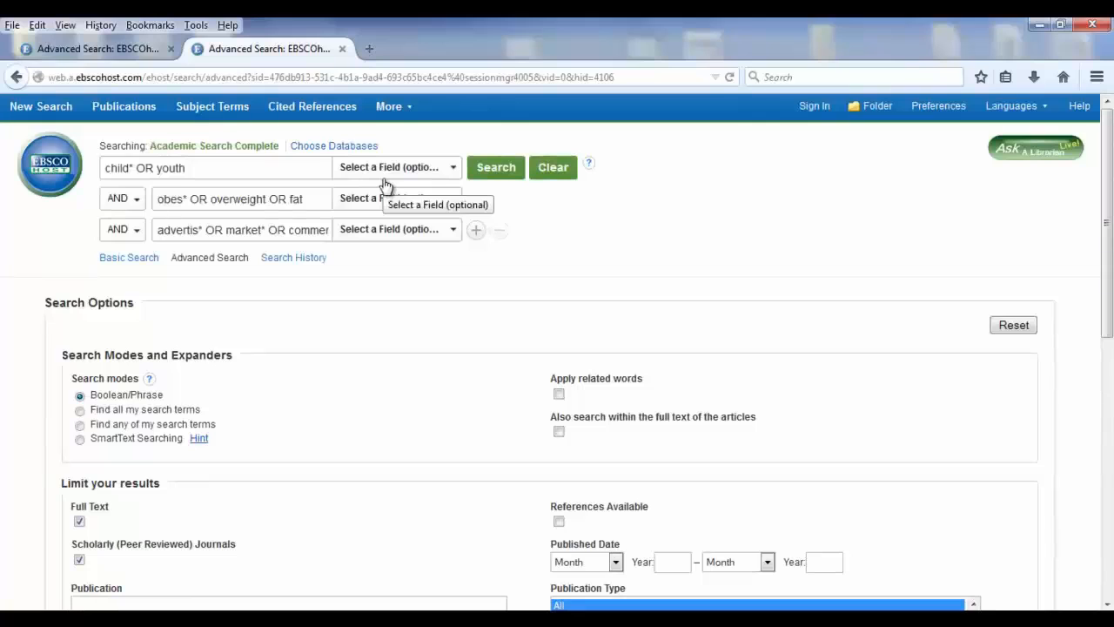
pyautogui.click(456, 170)
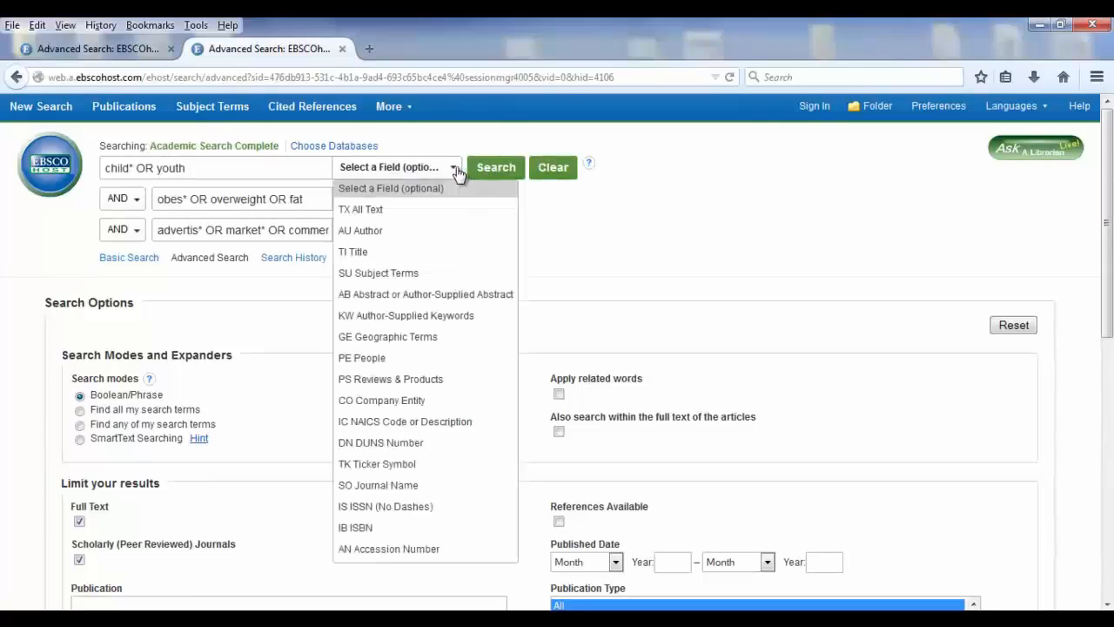
pyautogui.click(450, 189)
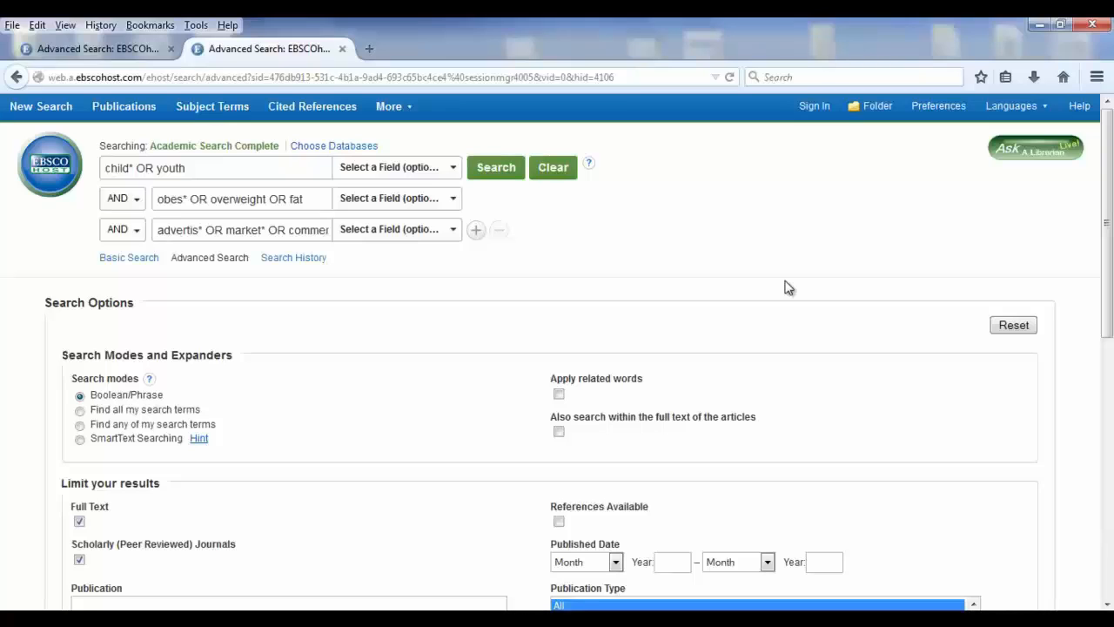
pyautogui.click(492, 174)
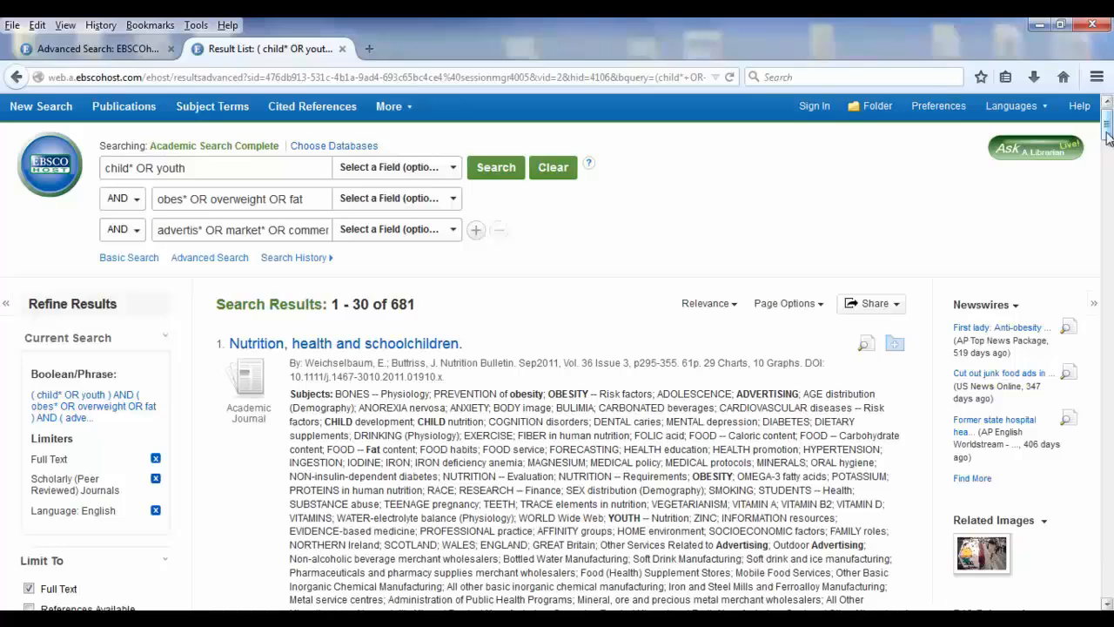
# Look through the first few search results, examining their titles and highlighted subject terms for relevance to childhood obesity and advertising
pyautogui.moveTo(1108, 137)
pyautogui.mouseDown()
pyautogui.moveTo(1109, 164)
pyautogui.moveTo(1109, 144)
pyautogui.mouseUp()
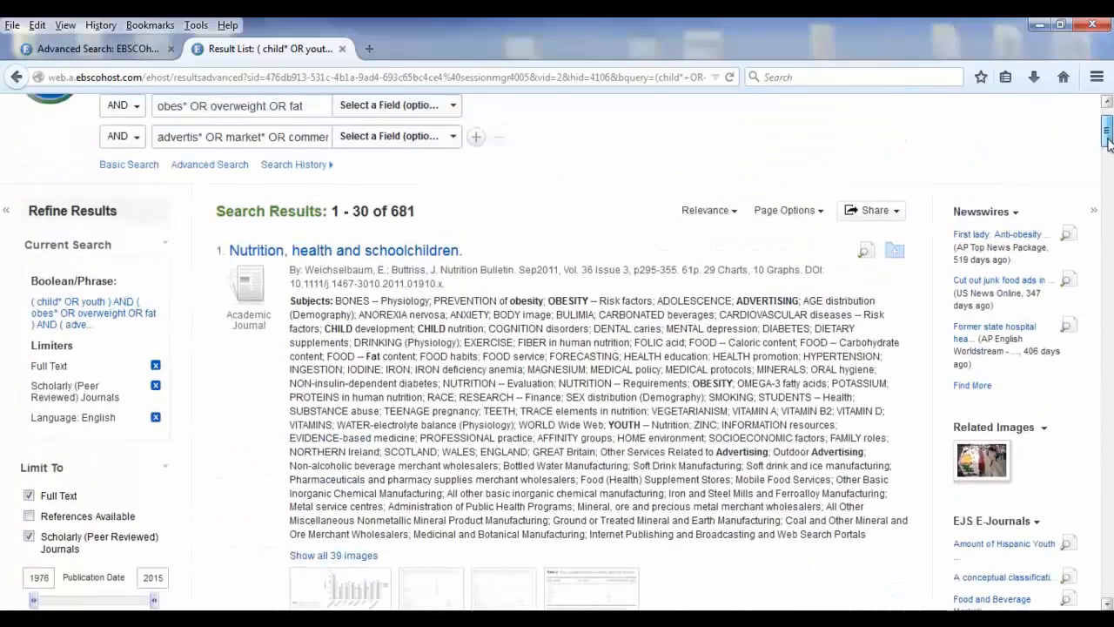
pyautogui.moveTo(1109, 143); pyautogui.dragTo(1110, 145)
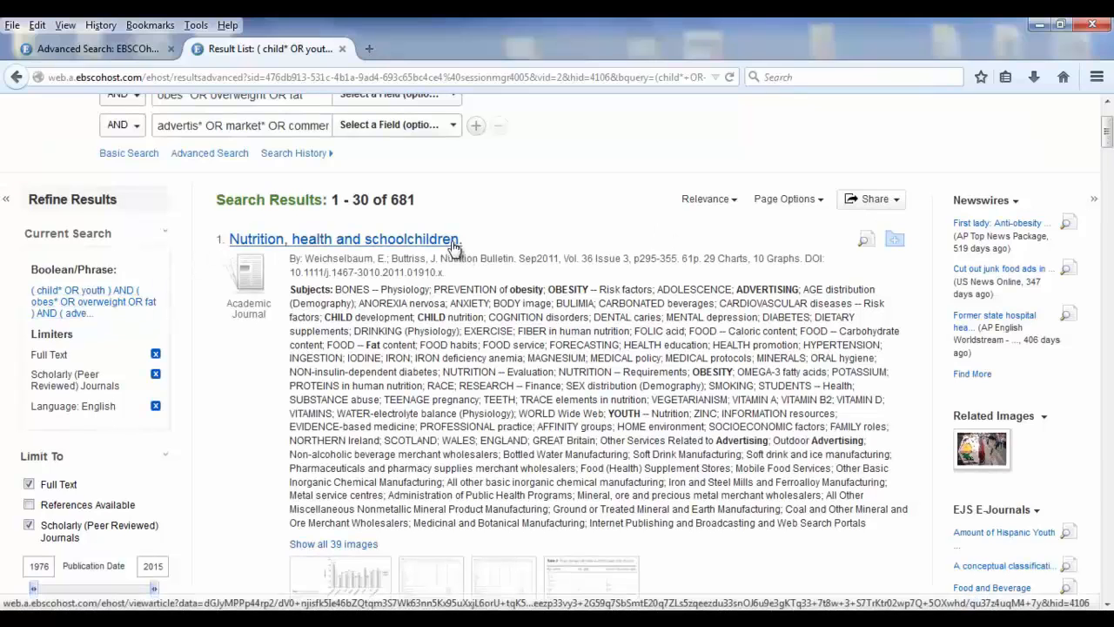
pyautogui.scroll(-8, 542, 144)
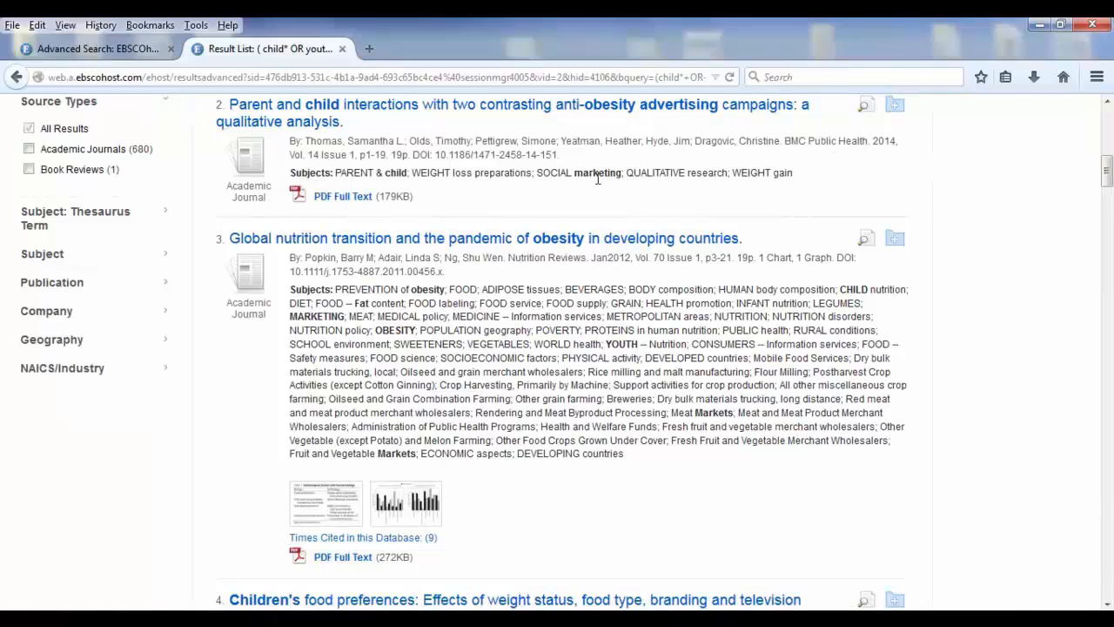
pyautogui.scroll(1, 1108, 179)
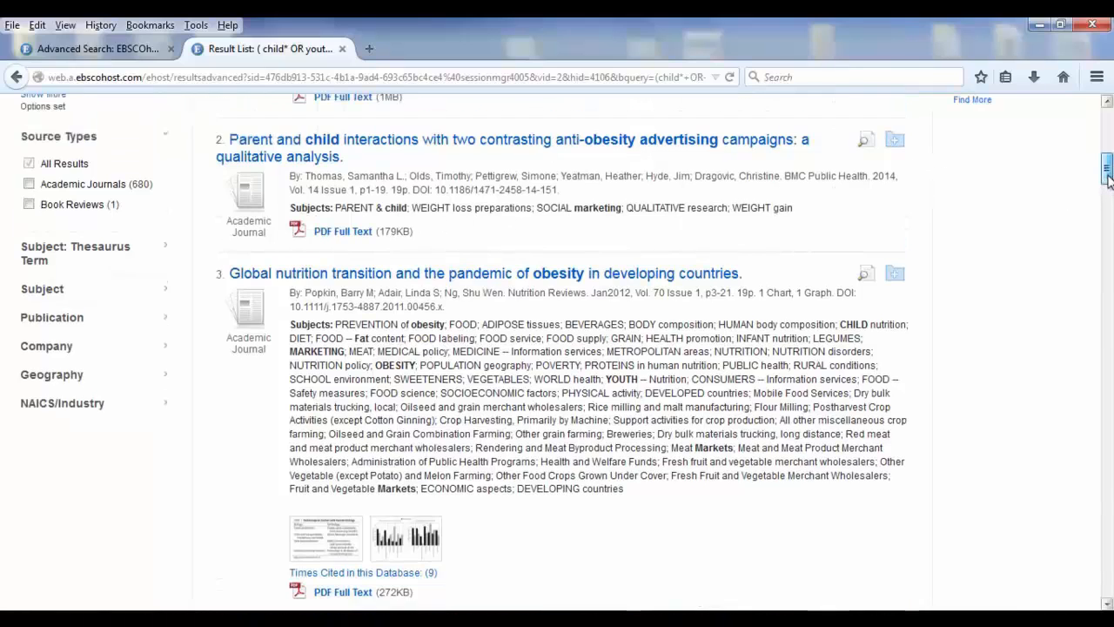
pyautogui.scroll(-1, 1109, 179)
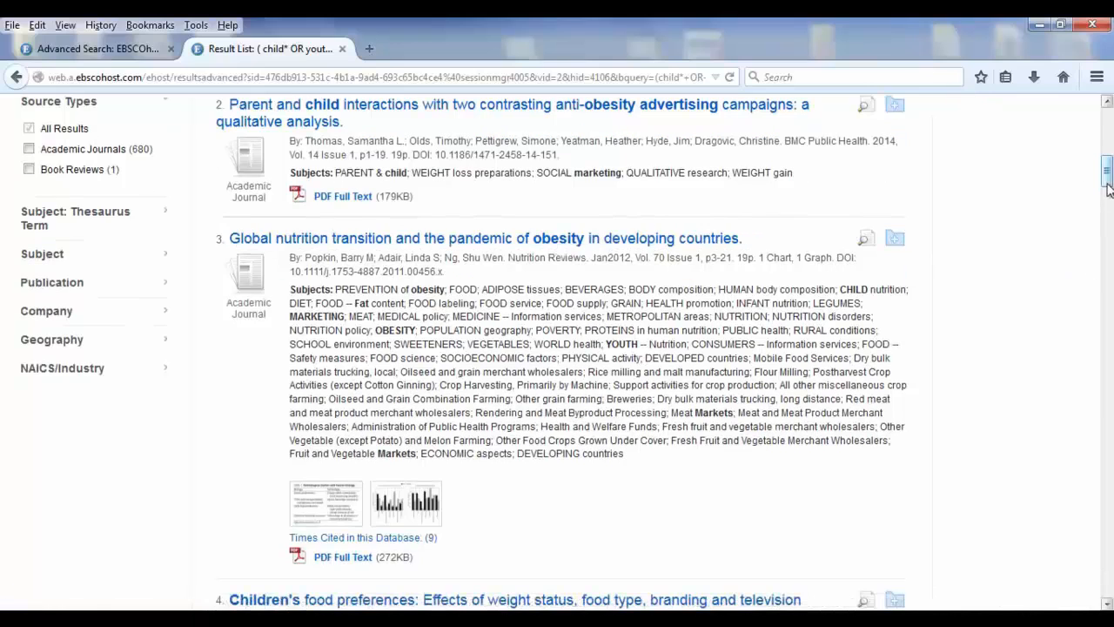
pyautogui.scroll(-2, 1108, 194)
pyautogui.scroll(-2, 1109, 194)
pyautogui.scroll(-3, 1106, 201)
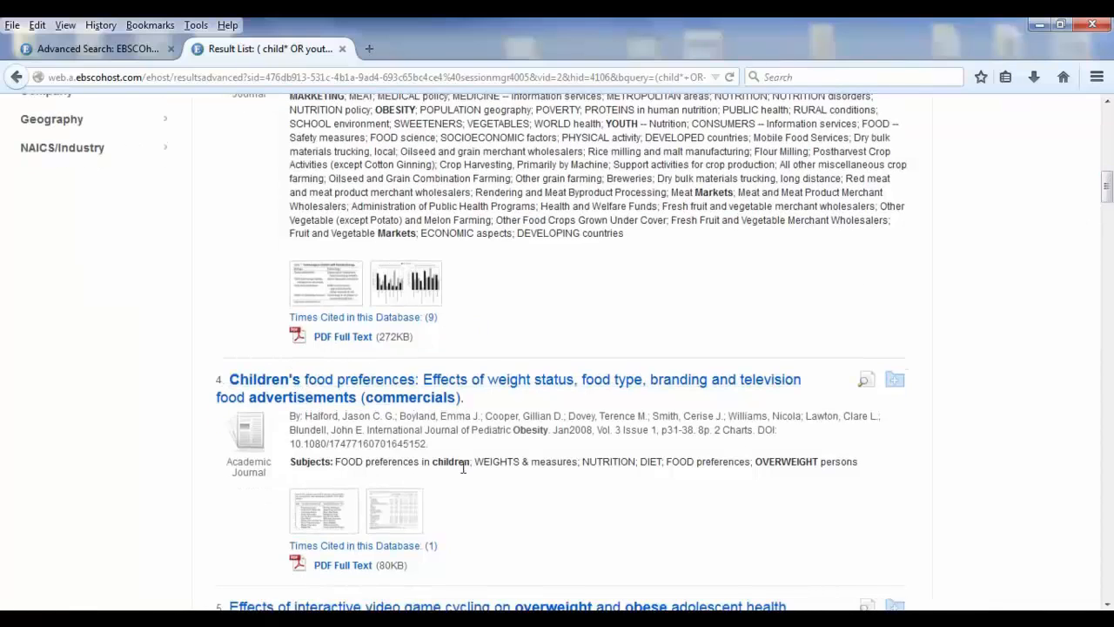
pyautogui.scroll(-5, 1108, 193)
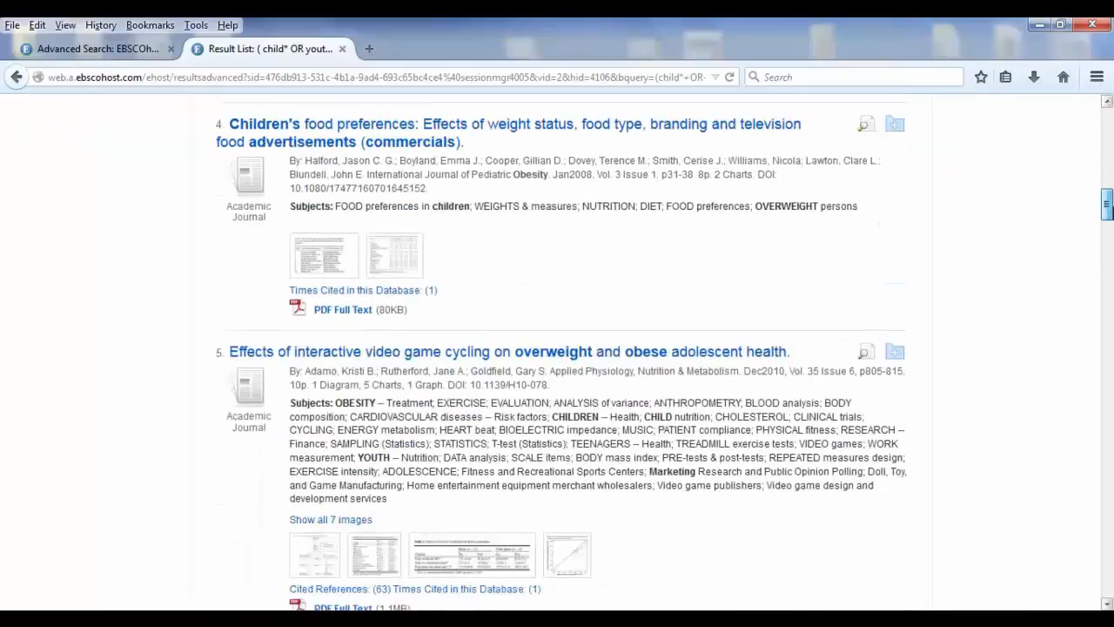
pyautogui.moveTo(1108, 209); pyautogui.dragTo(1107, 126)
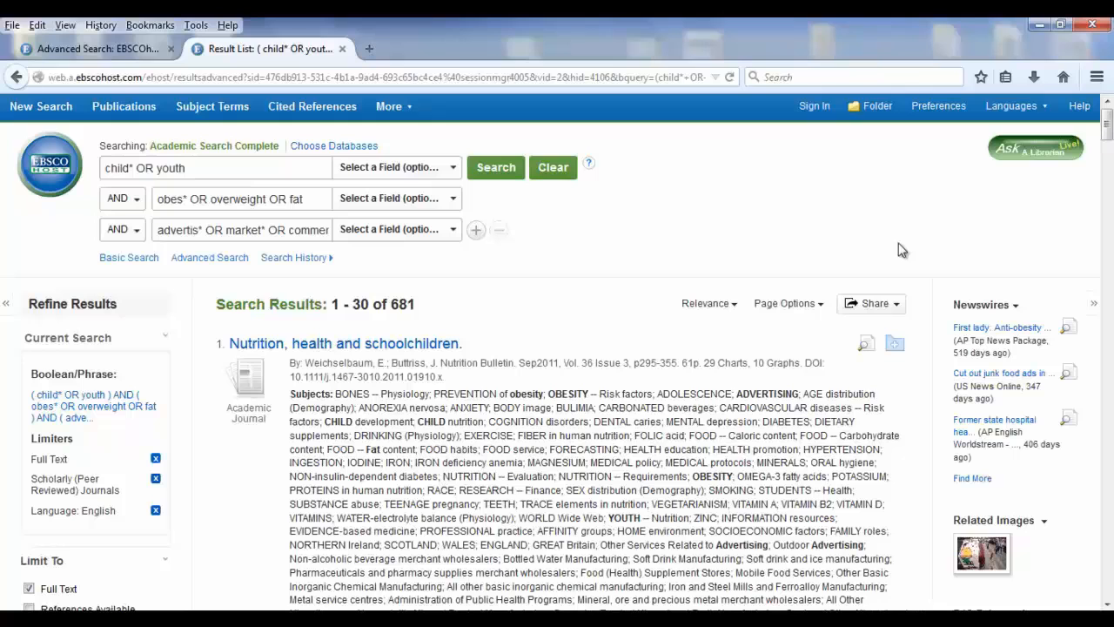
# Add a fourth search row combined by AND with the term "united states" and rerun the search
pyautogui.click(476, 230)
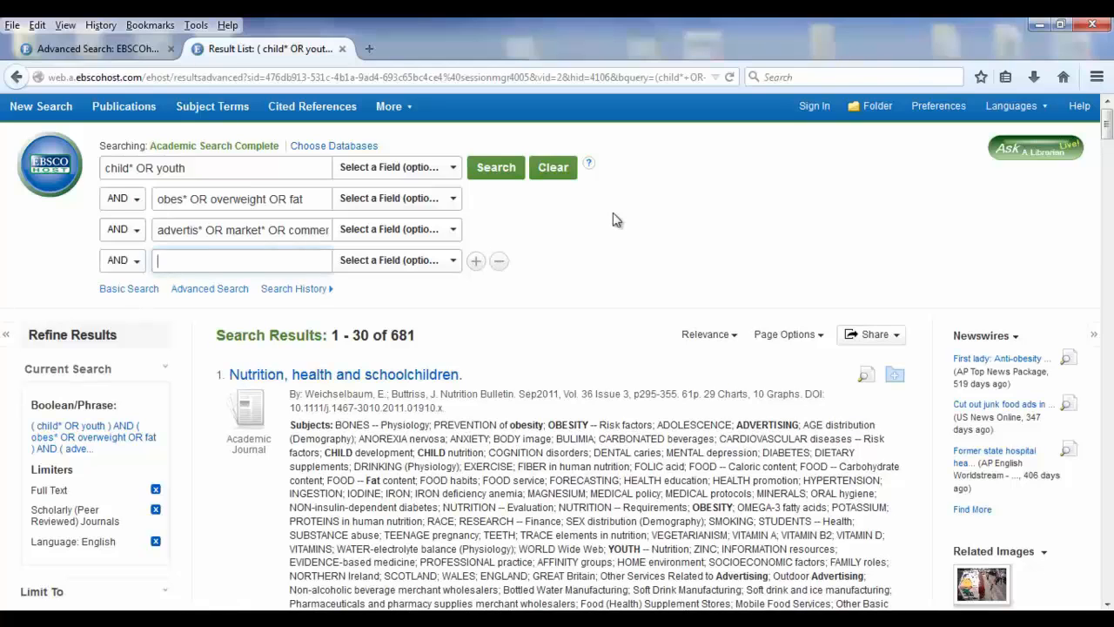
pyautogui.write('united states')
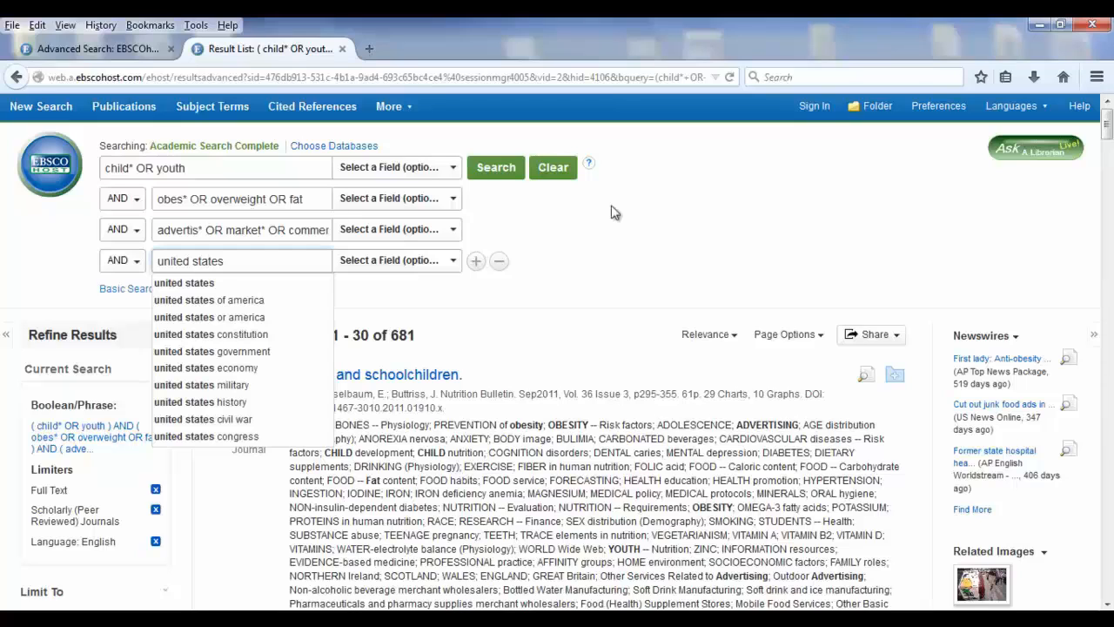
pyautogui.click(614, 212)
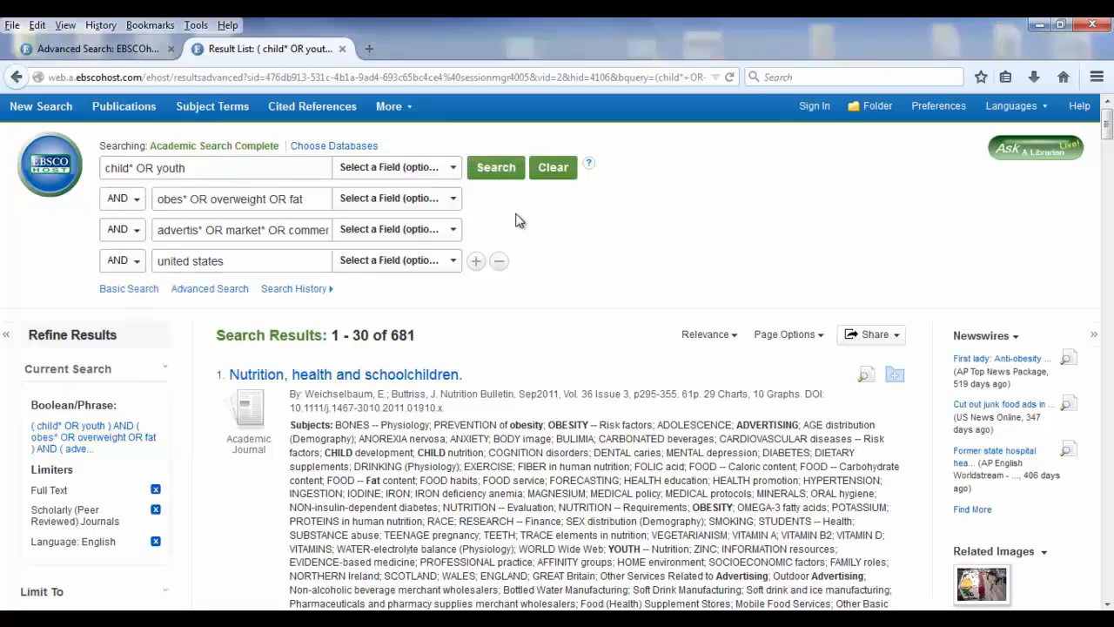
pyautogui.click(498, 169)
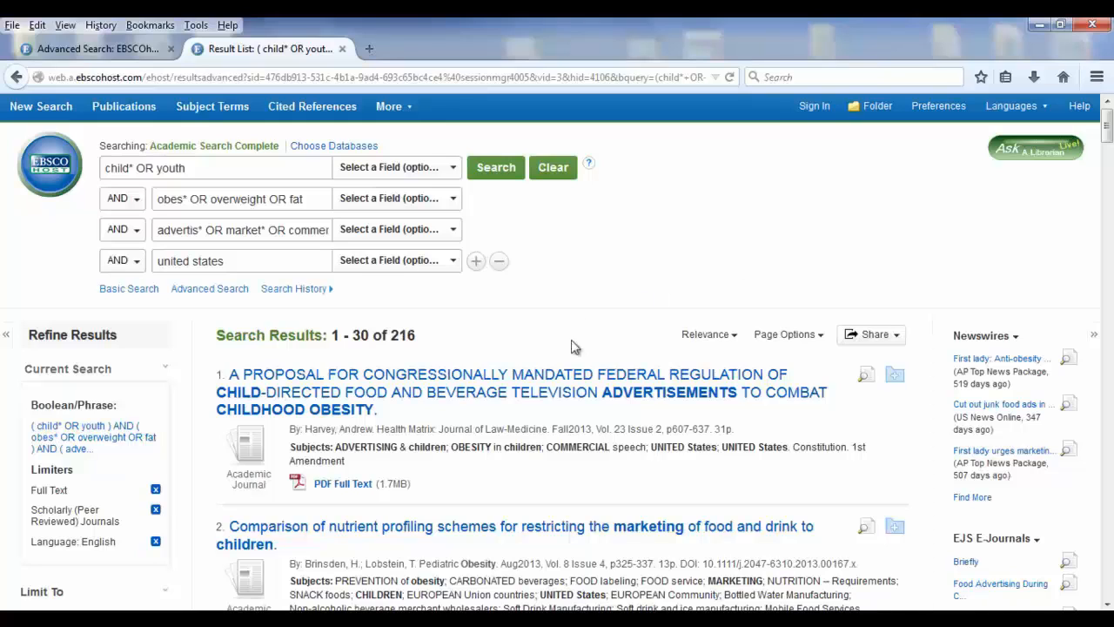
# Set the search field of all four term rows to SU Subject Terms and rerun the search
pyautogui.moveTo(1110, 126)
pyautogui.mouseDown()
pyautogui.moveTo(1109, 141)
pyautogui.moveTo(1109, 124)
pyautogui.mouseUp()
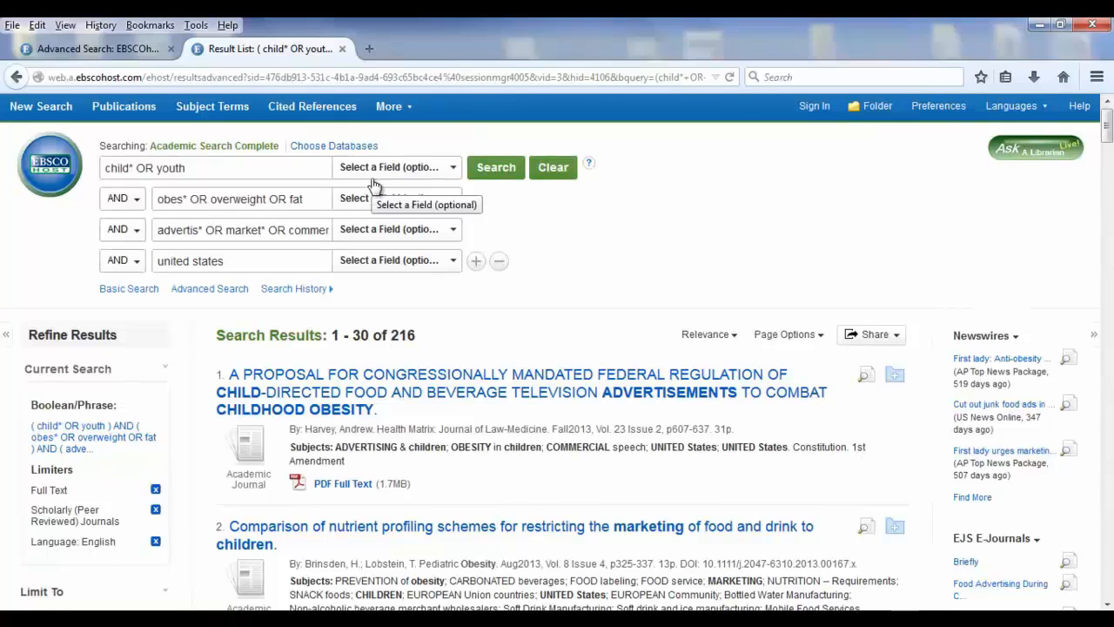
pyautogui.click(453, 171)
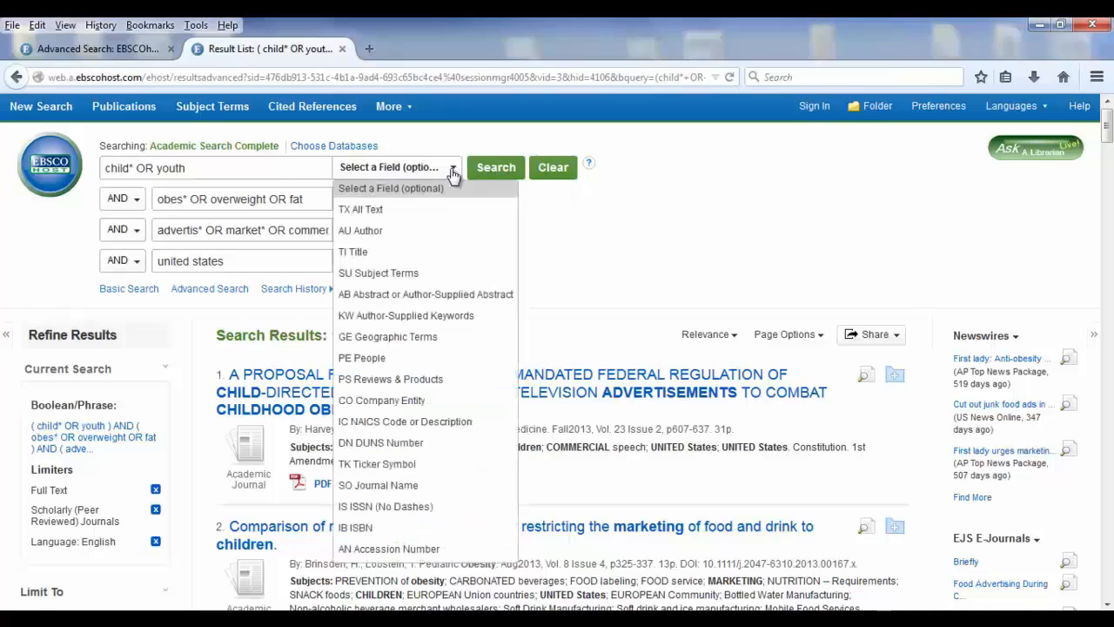
pyautogui.click(403, 275)
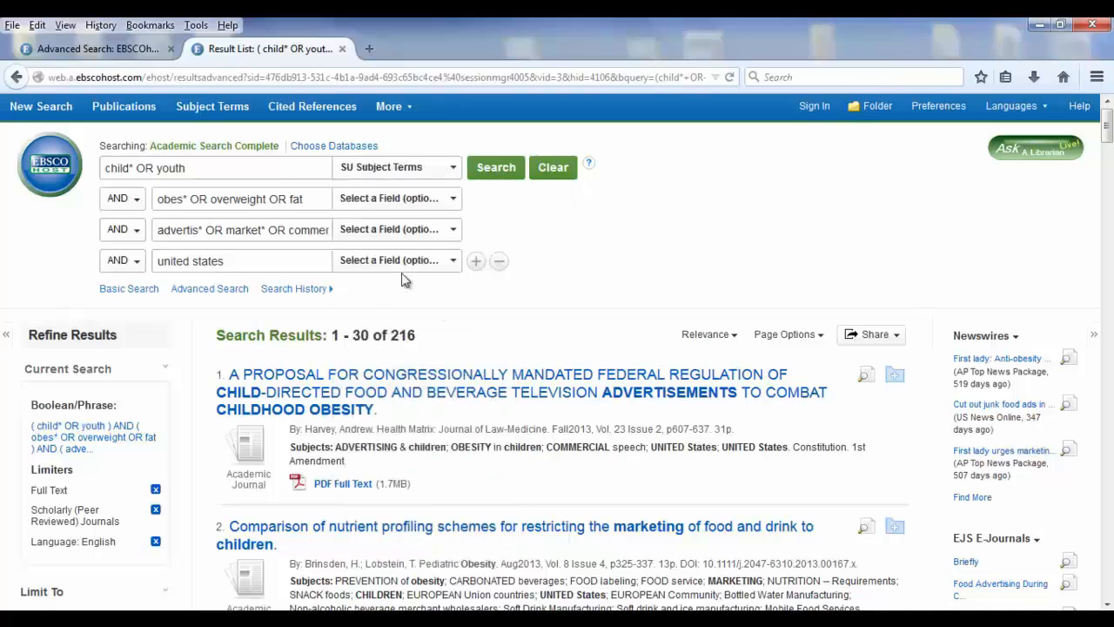
pyautogui.click(453, 199)
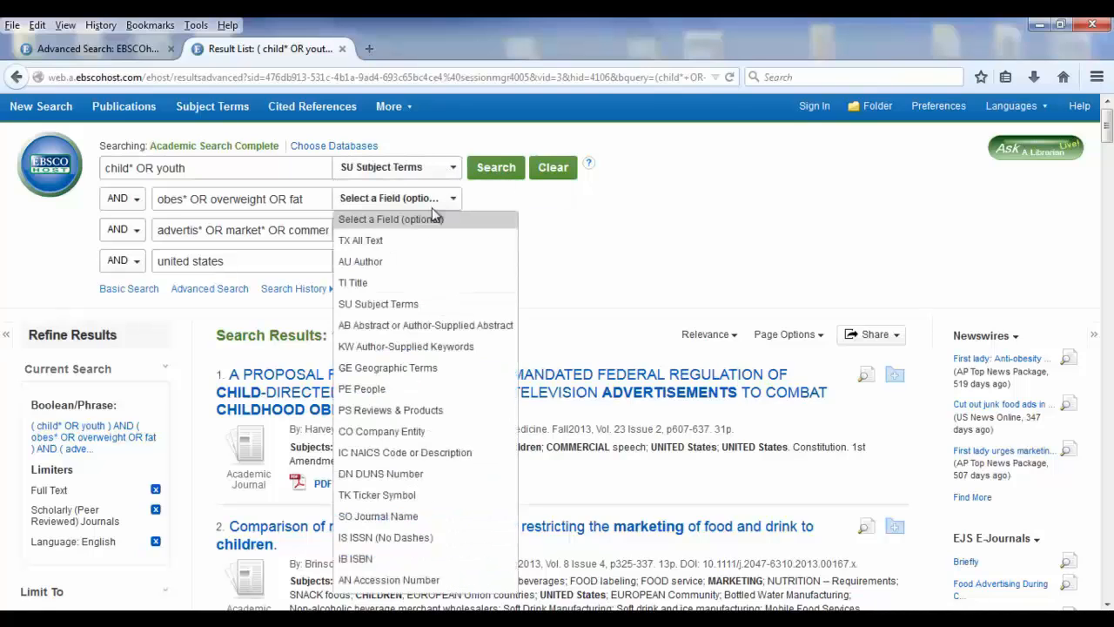
pyautogui.click(394, 305)
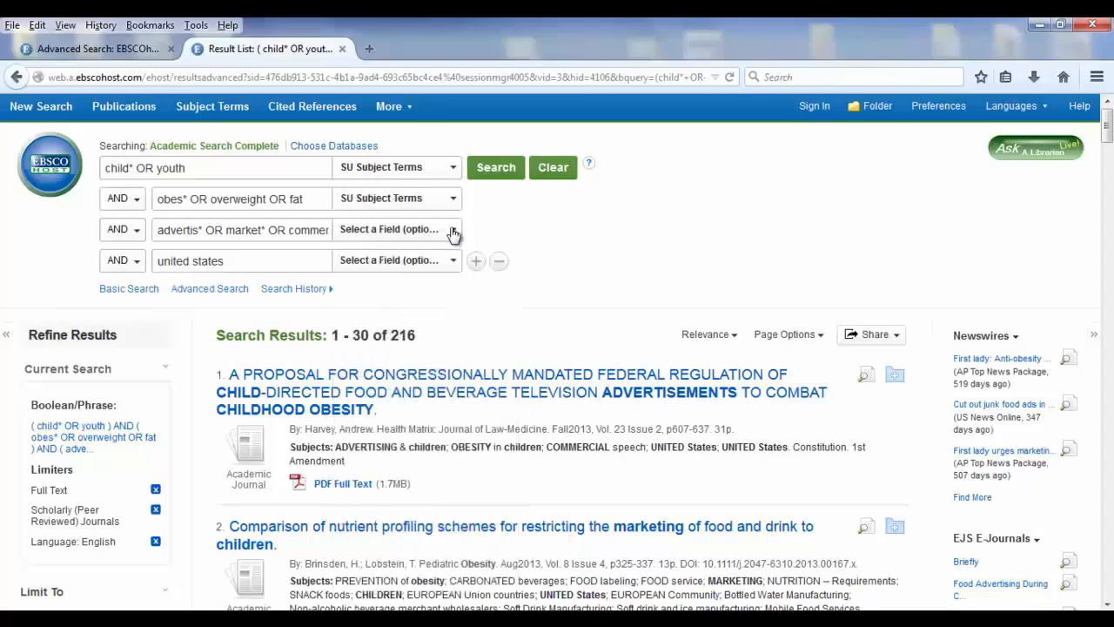
pyautogui.click(452, 232)
pyautogui.click(385, 341)
pyautogui.click(459, 267)
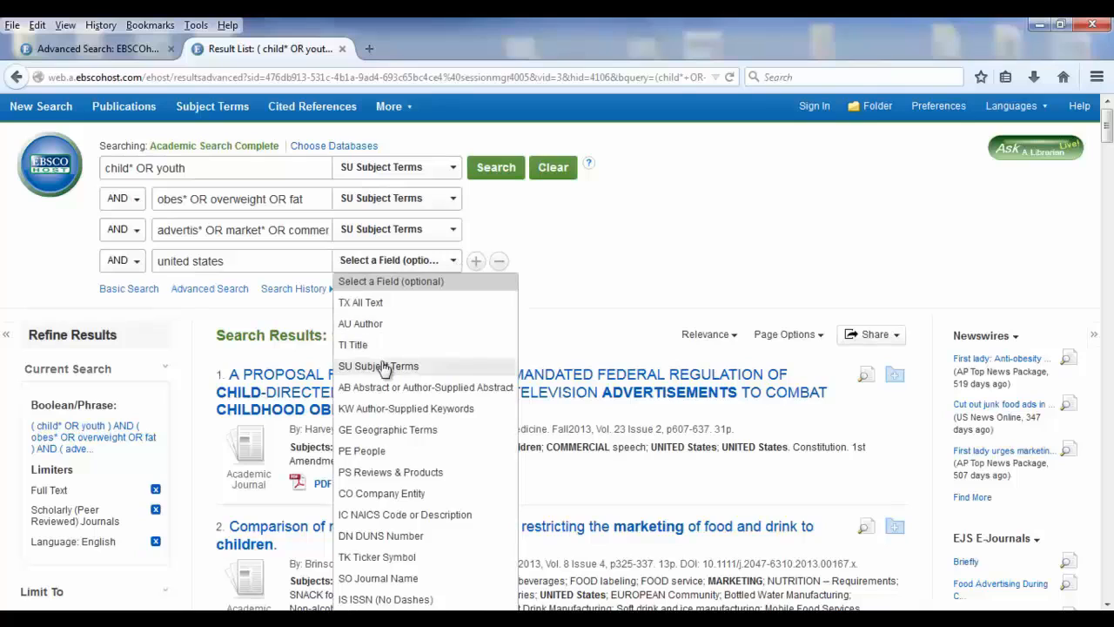
pyautogui.click(391, 363)
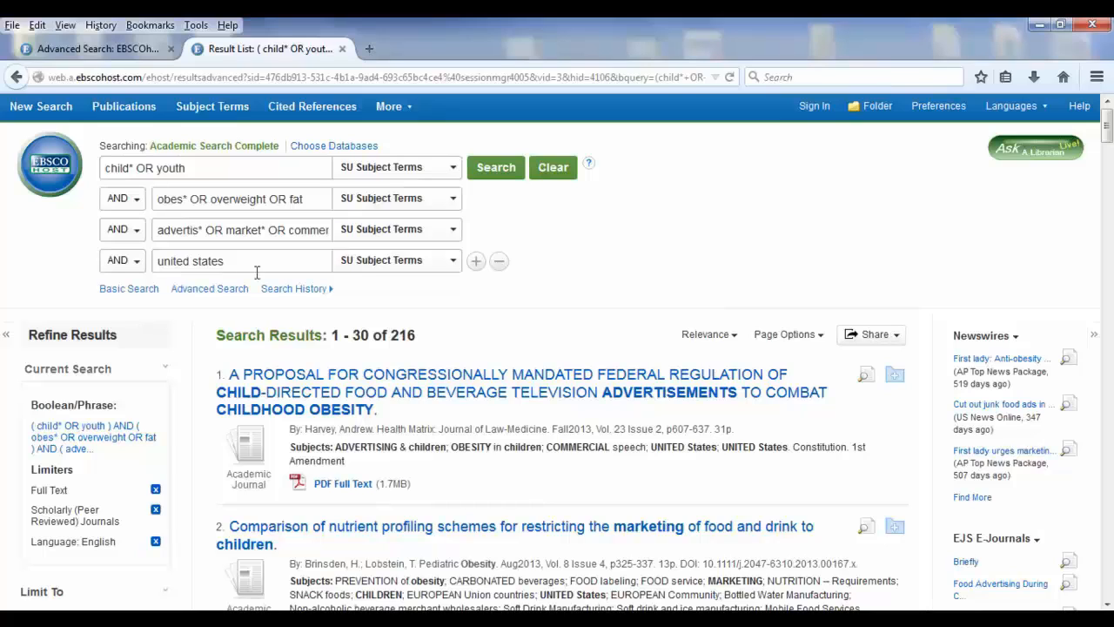
pyautogui.click(495, 171)
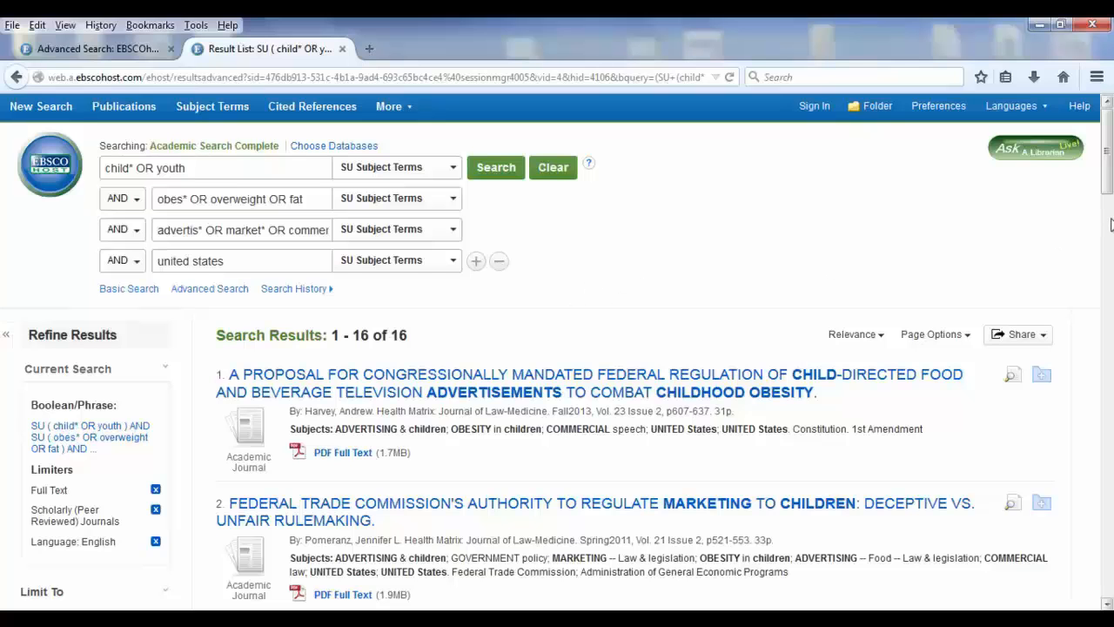
# Set the search field of all four term rows to AB Abstract or Author-Supplied Abstract and rerun the search
pyautogui.moveTo(1111, 202); pyautogui.dragTo(1108, 176)
pyautogui.click(453, 174)
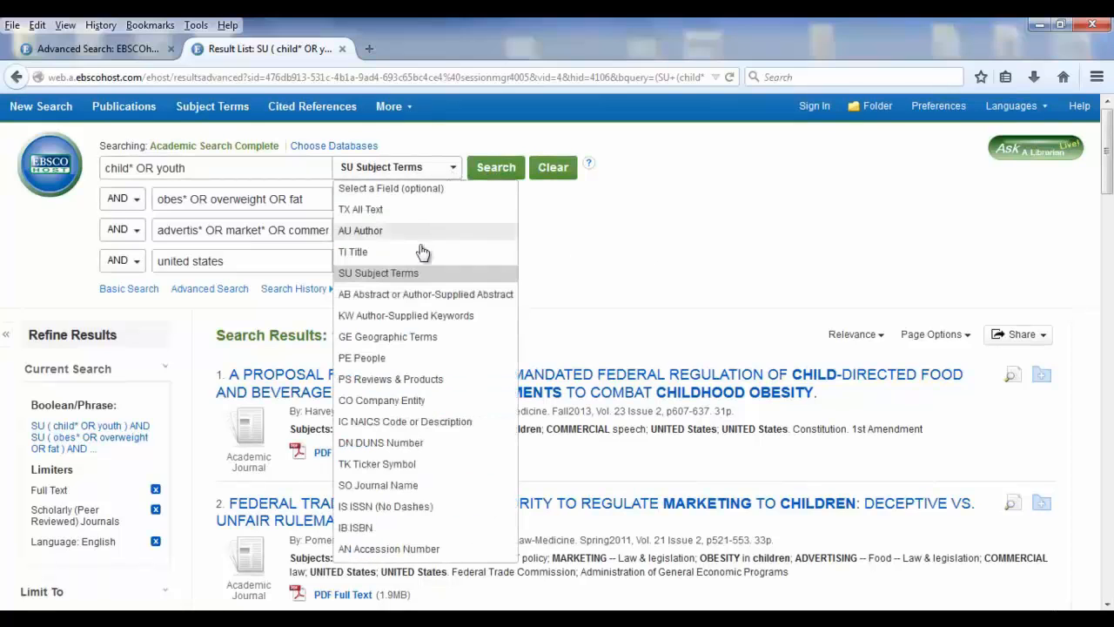
pyautogui.click(418, 296)
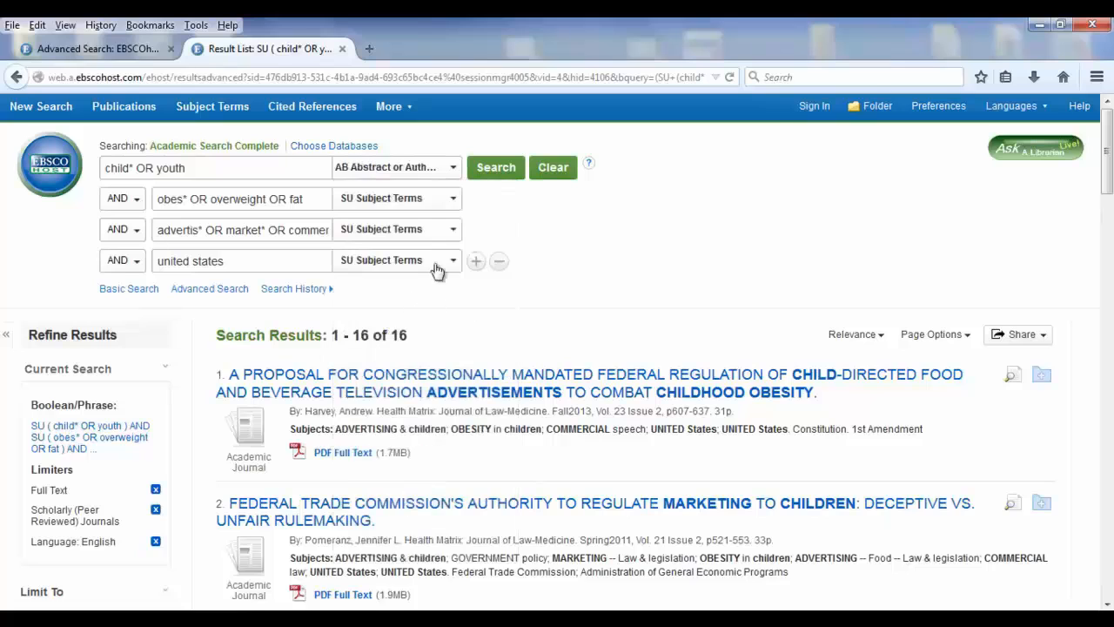
pyautogui.click(452, 198)
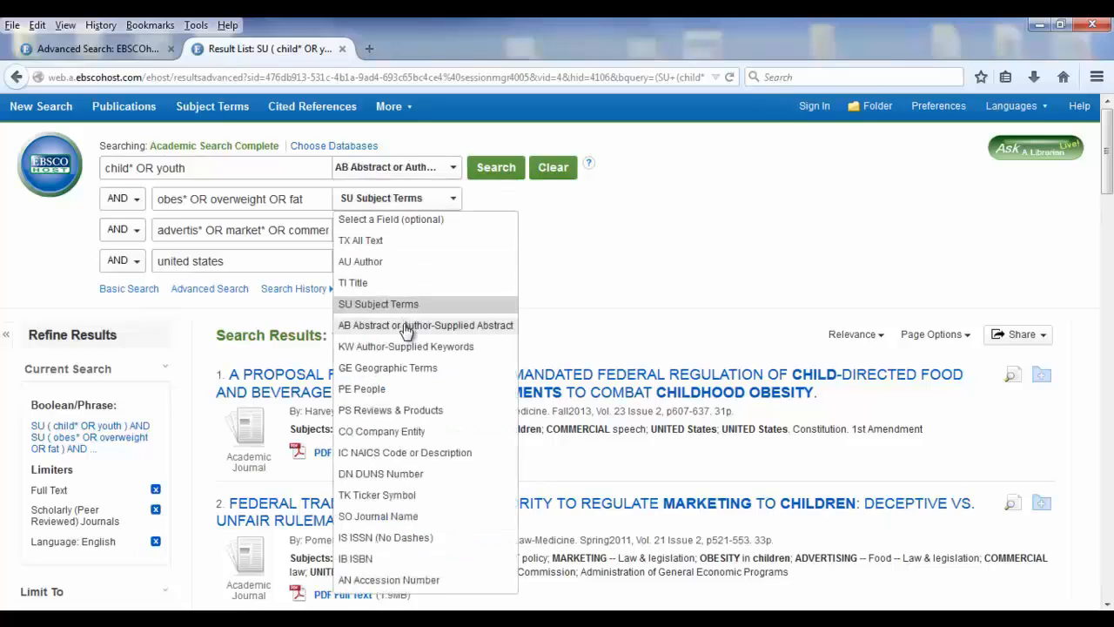
pyautogui.click(406, 325)
pyautogui.click(453, 230)
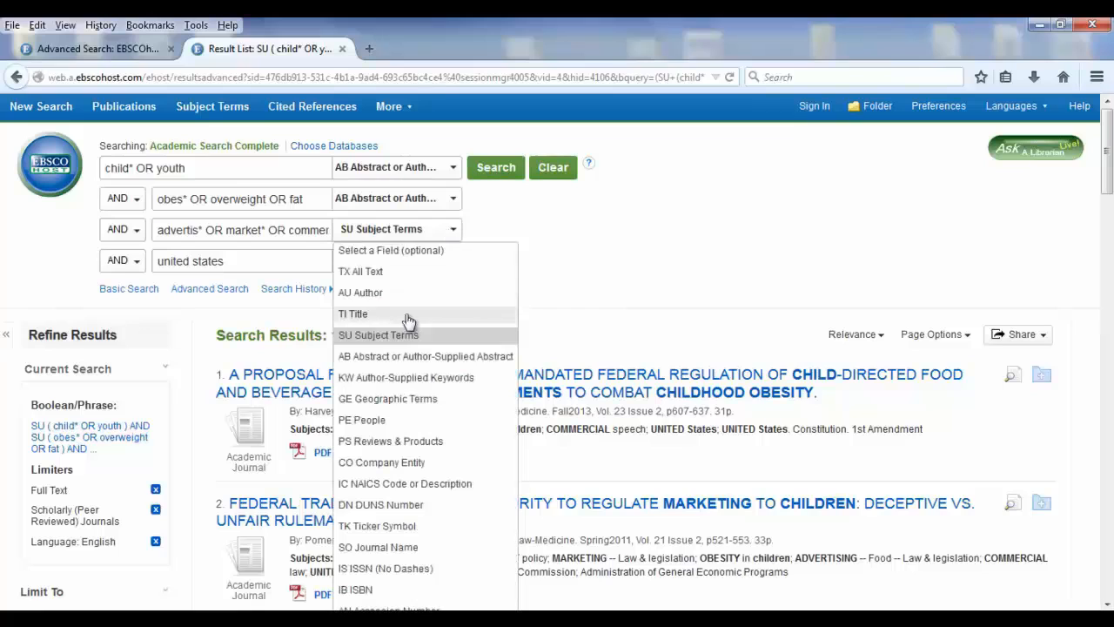
pyautogui.click(398, 357)
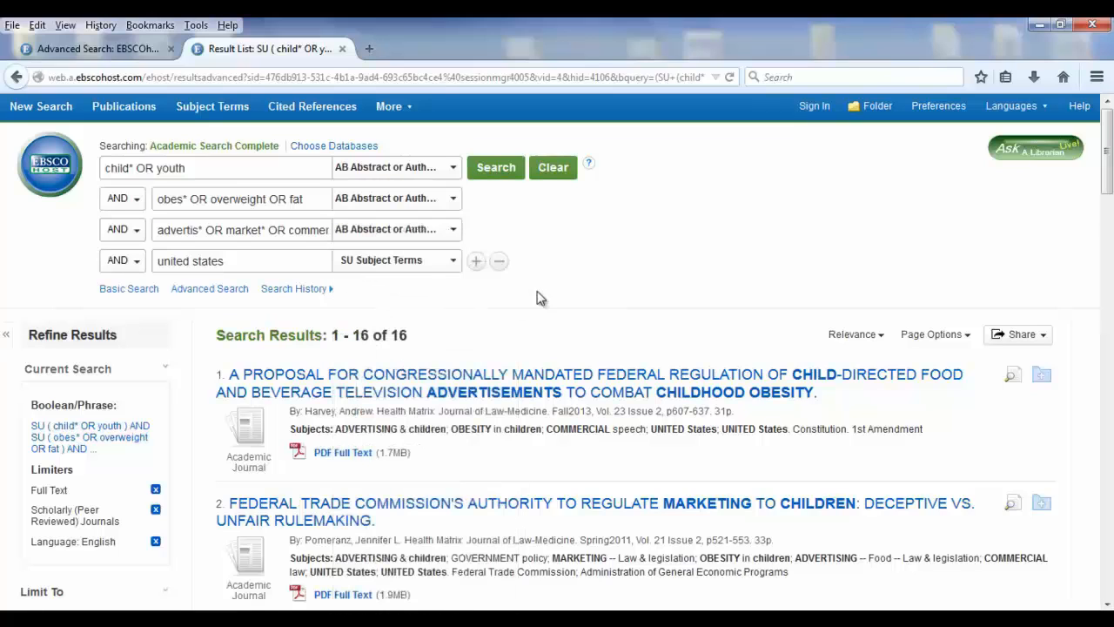
pyautogui.click(455, 261)
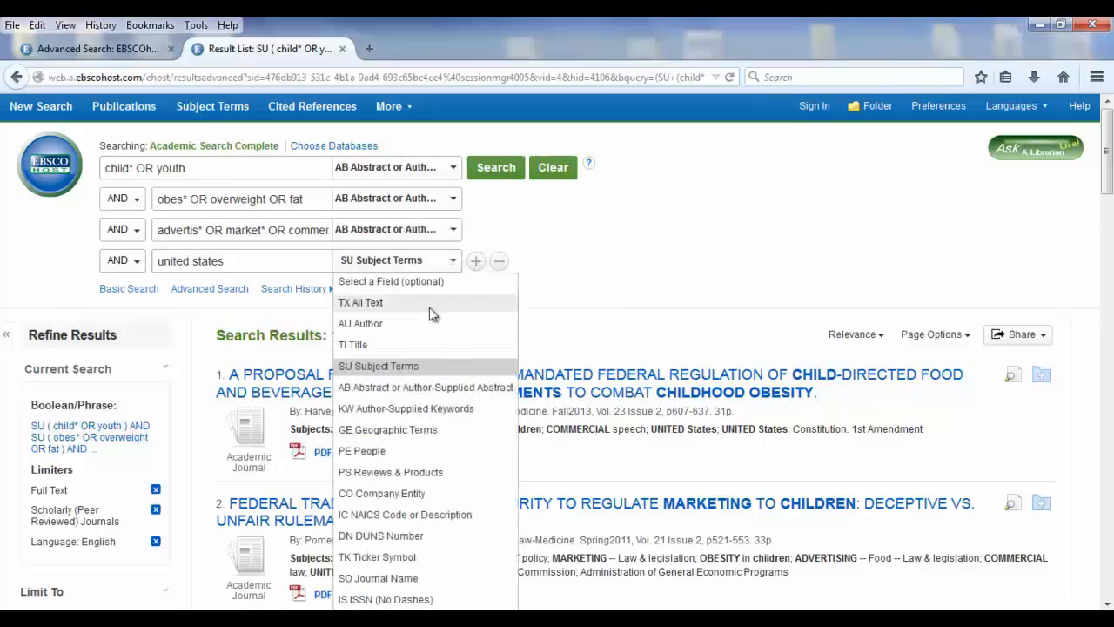
pyautogui.click(422, 388)
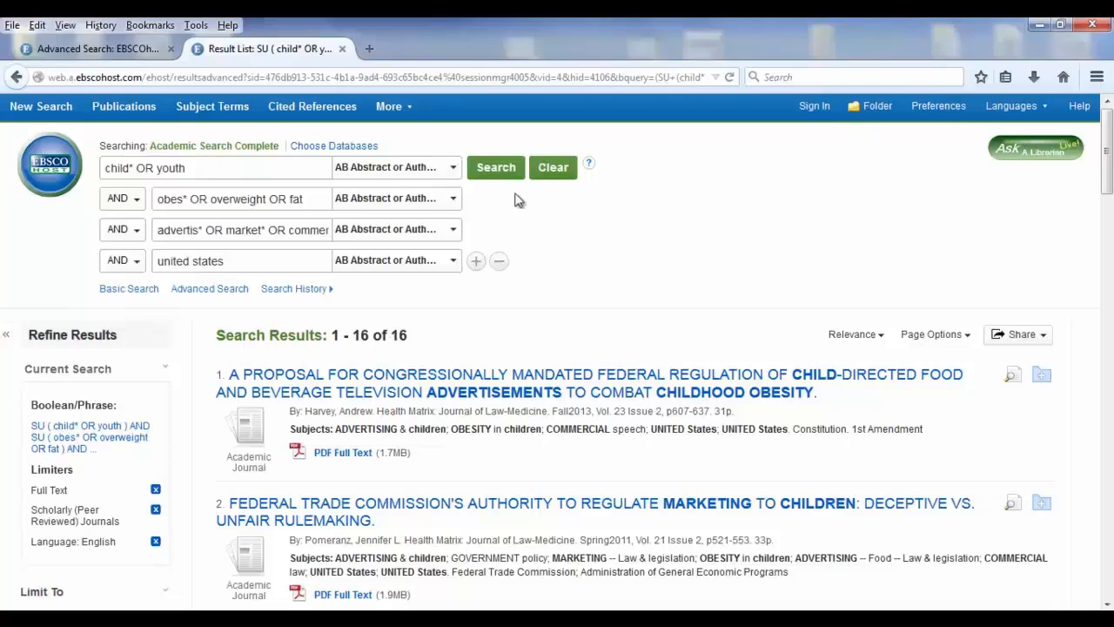
pyautogui.click(499, 168)
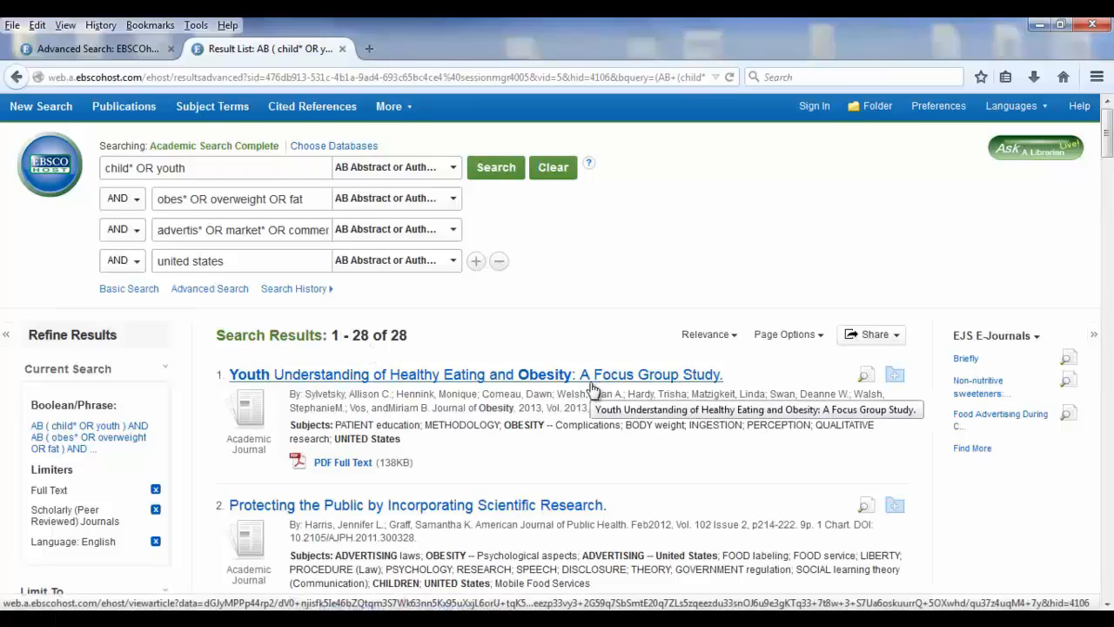
# Open the third result's record on regulating child-directed food advertisements, examine its highlighted terms and abstract against the search terms, and return to the result list
pyautogui.moveTo(1108, 121); pyautogui.dragTo(1110, 167)
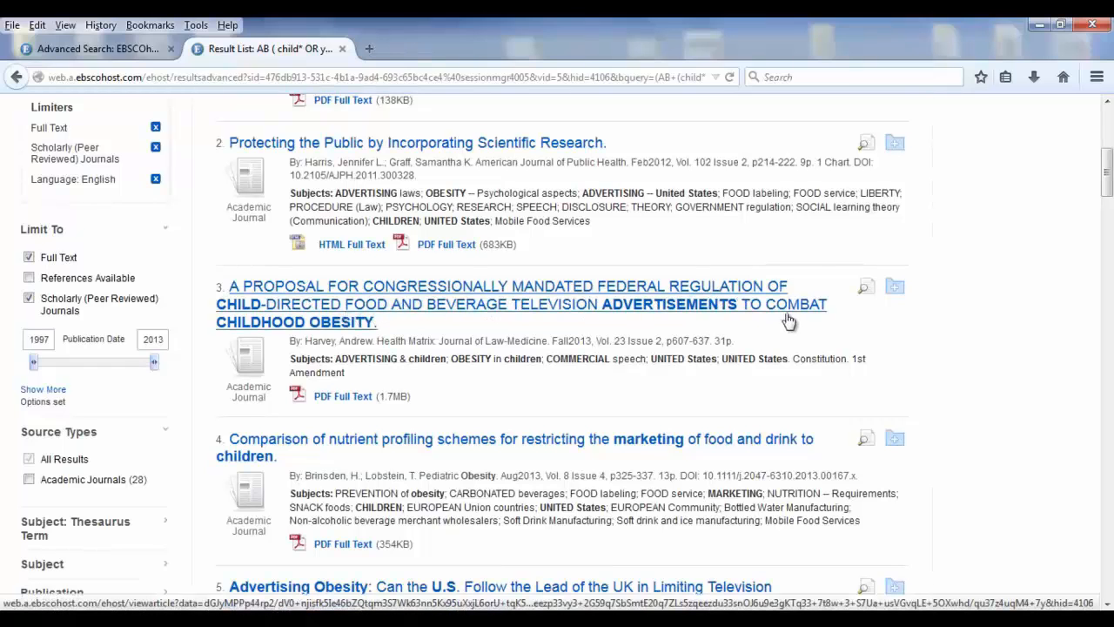
pyautogui.click(336, 314)
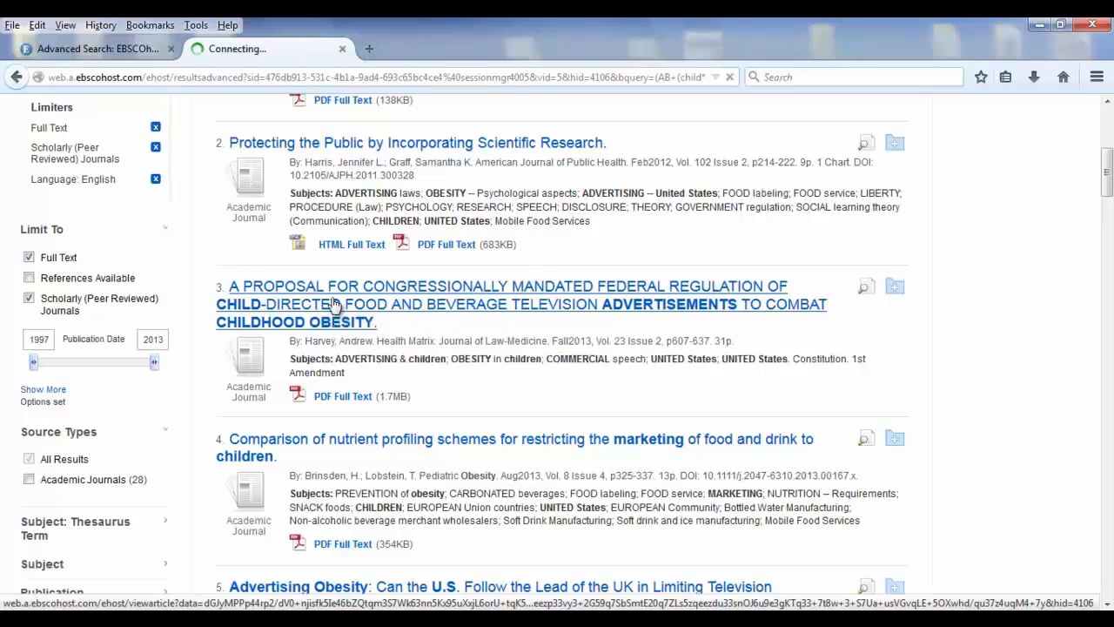
pyautogui.moveTo(1108, 215); pyautogui.dragTo(1108, 348)
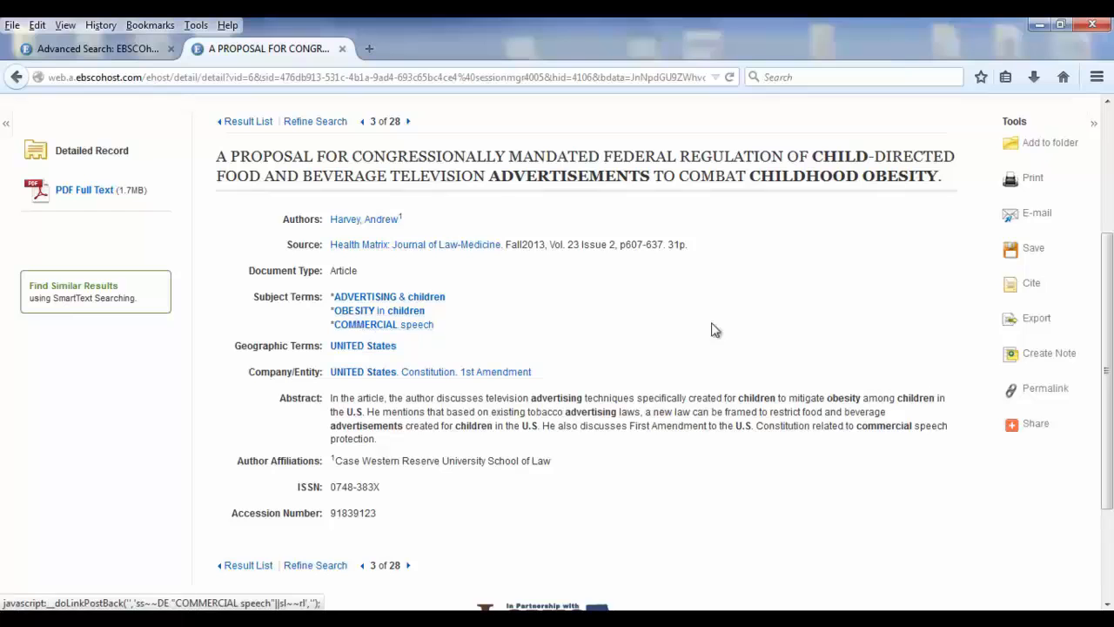
pyautogui.scroll(3, 1112, 272)
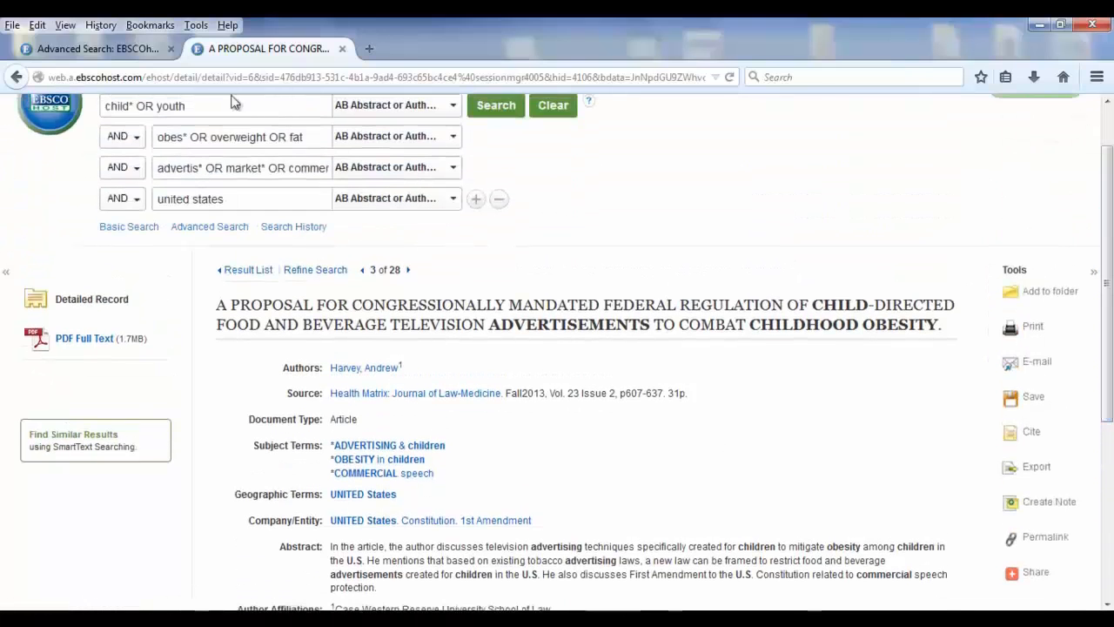
pyautogui.moveTo(1111, 241); pyautogui.dragTo(1112, 392)
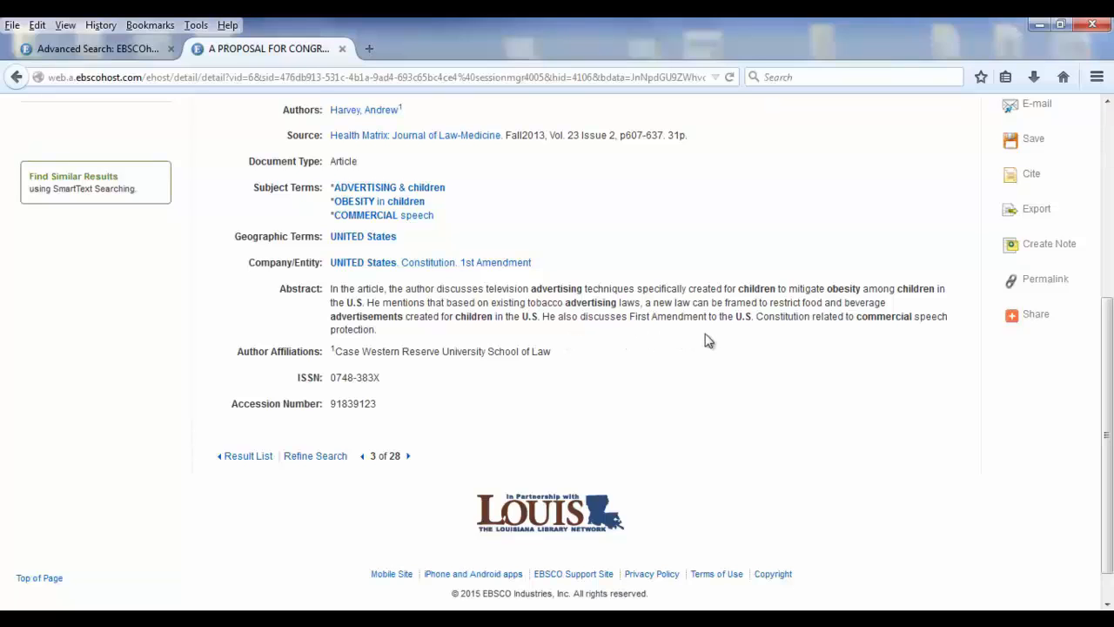
pyautogui.moveTo(1111, 322); pyautogui.dragTo(1108, 135)
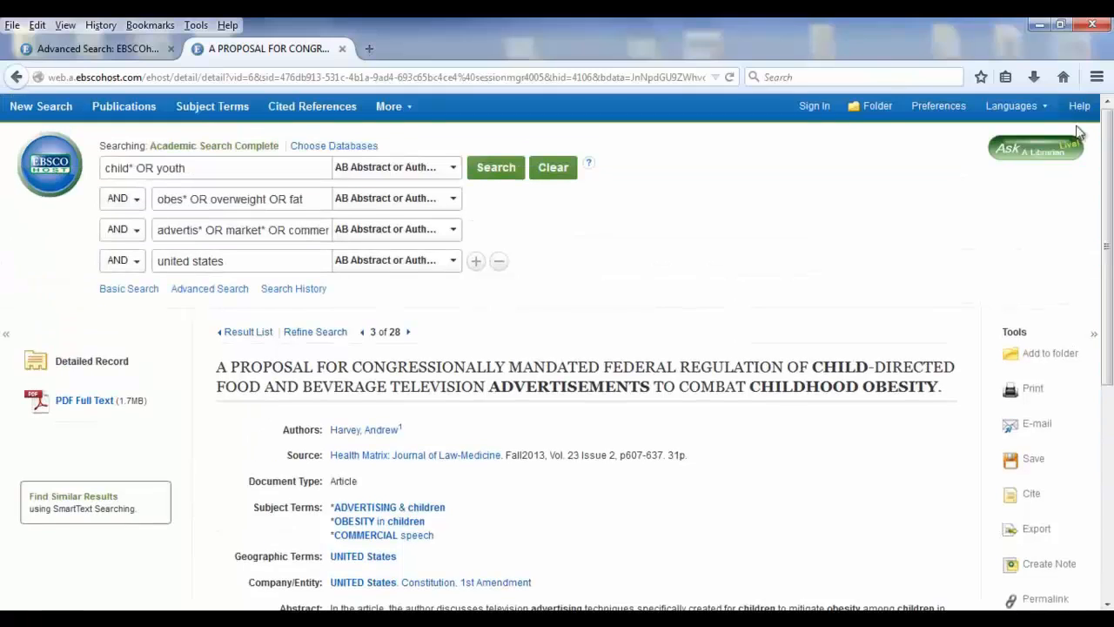
pyautogui.click(245, 332)
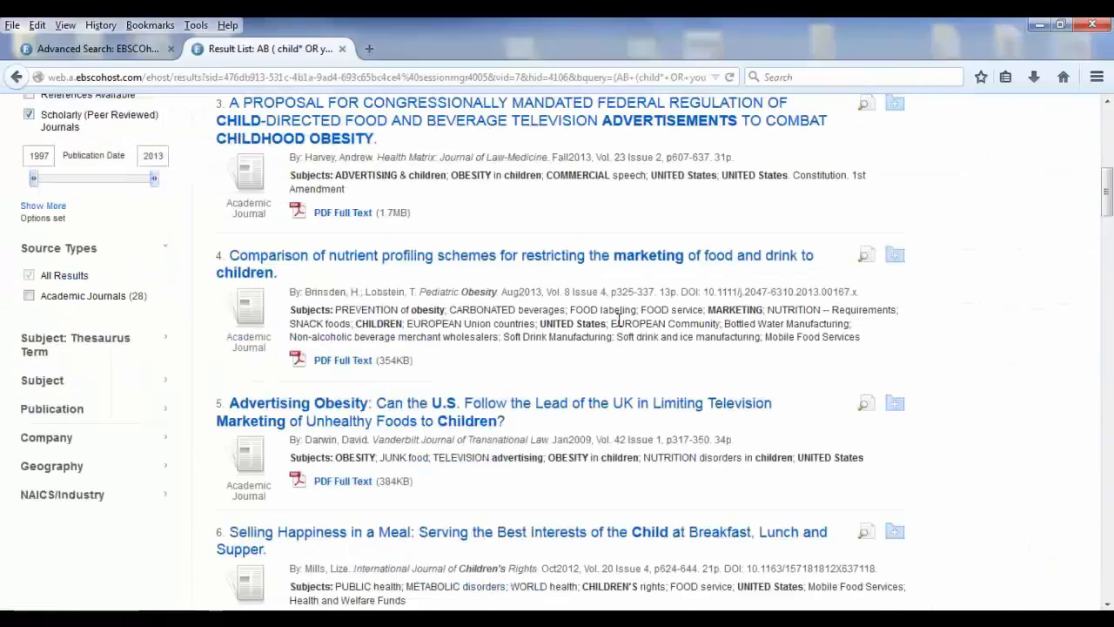
# Set the search field of all four term rows to TI Title and rerun the search
pyautogui.moveTo(1107, 196); pyautogui.dragTo(1109, 130)
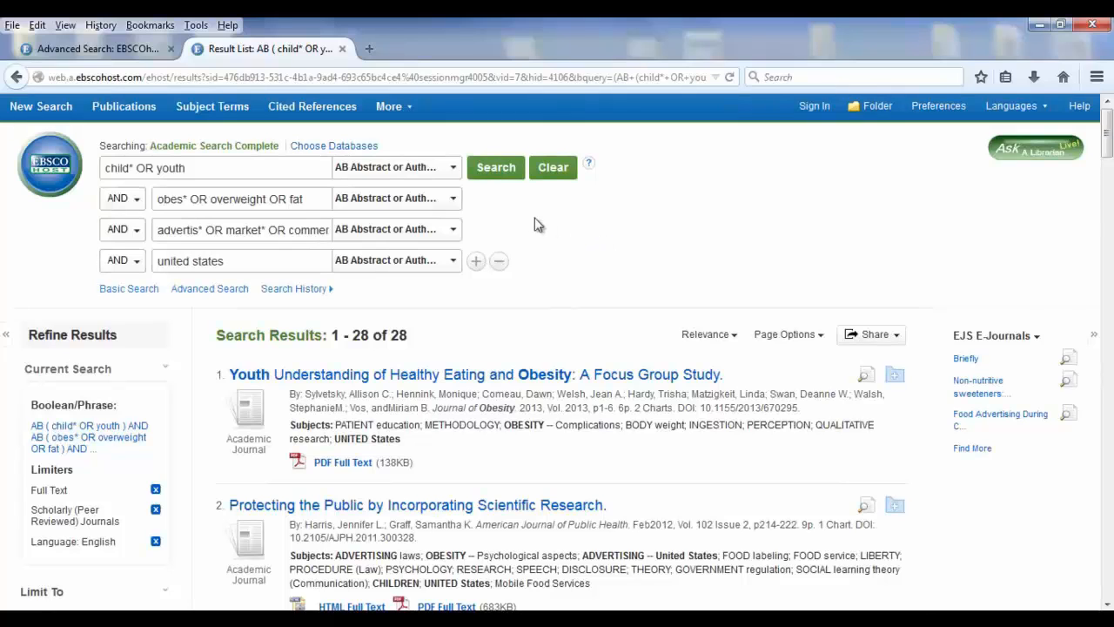
pyautogui.click(451, 170)
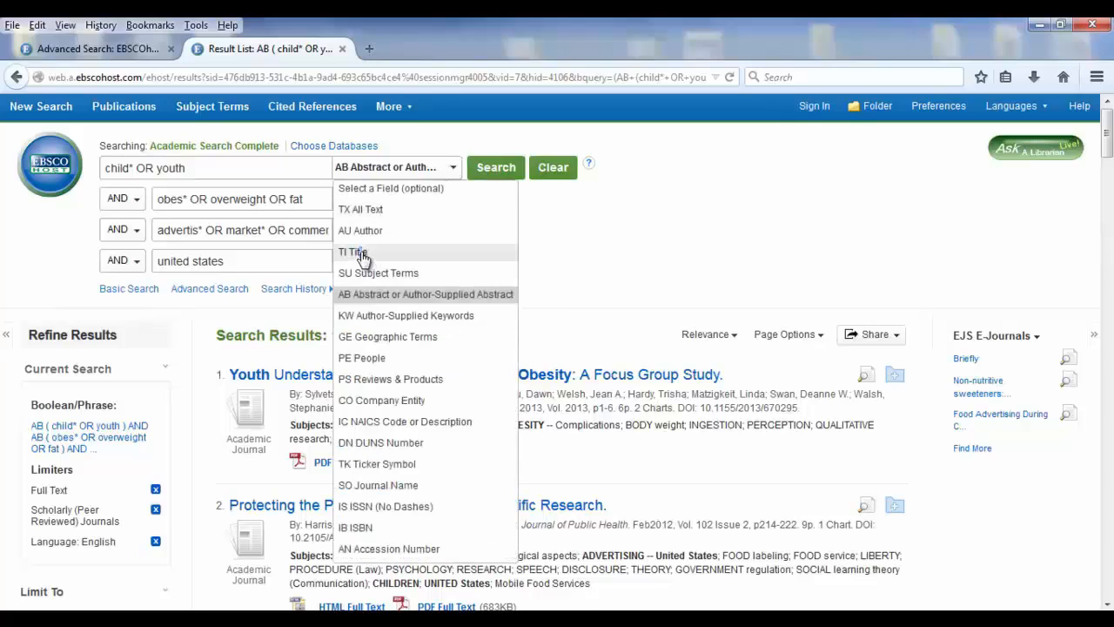
pyautogui.click(362, 251)
pyautogui.click(452, 200)
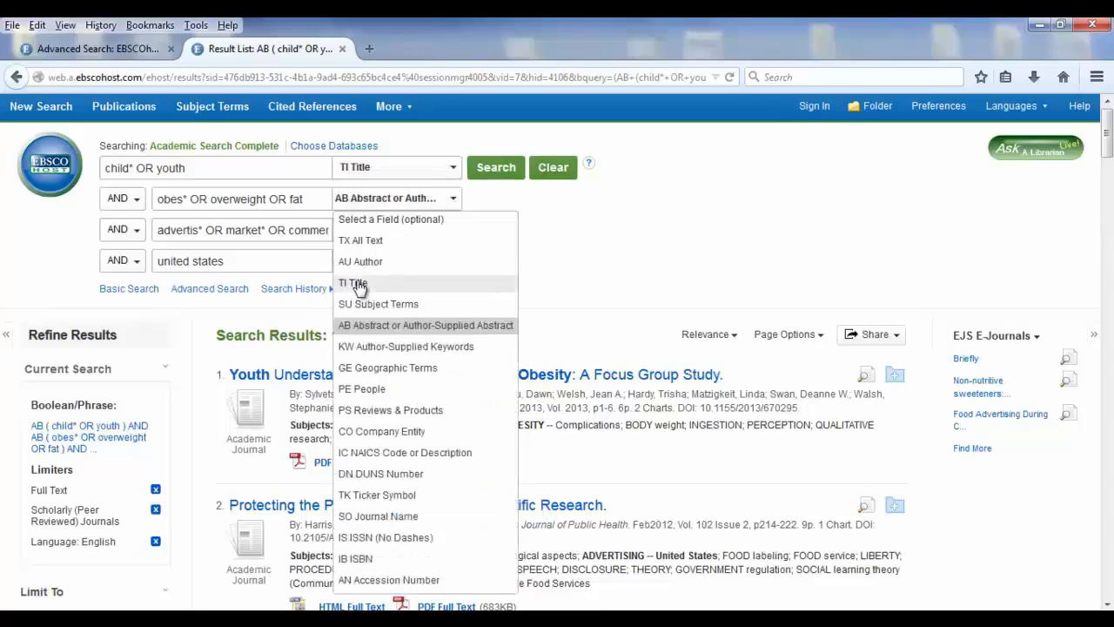
pyautogui.click(366, 281)
pyautogui.click(449, 236)
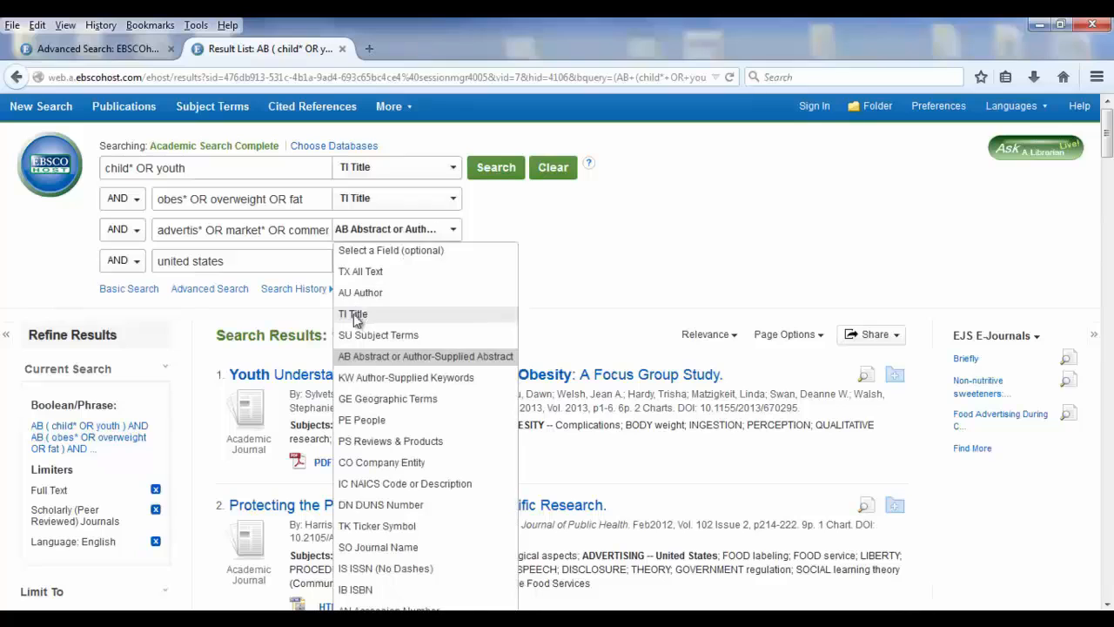
pyautogui.click(359, 314)
pyautogui.click(451, 258)
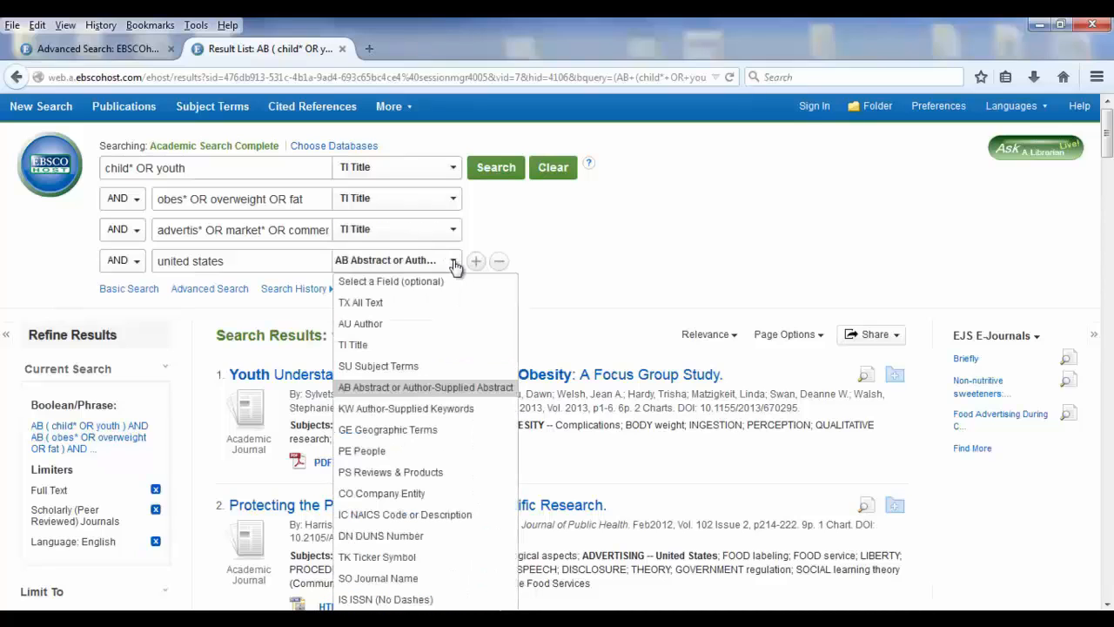
pyautogui.click(346, 341)
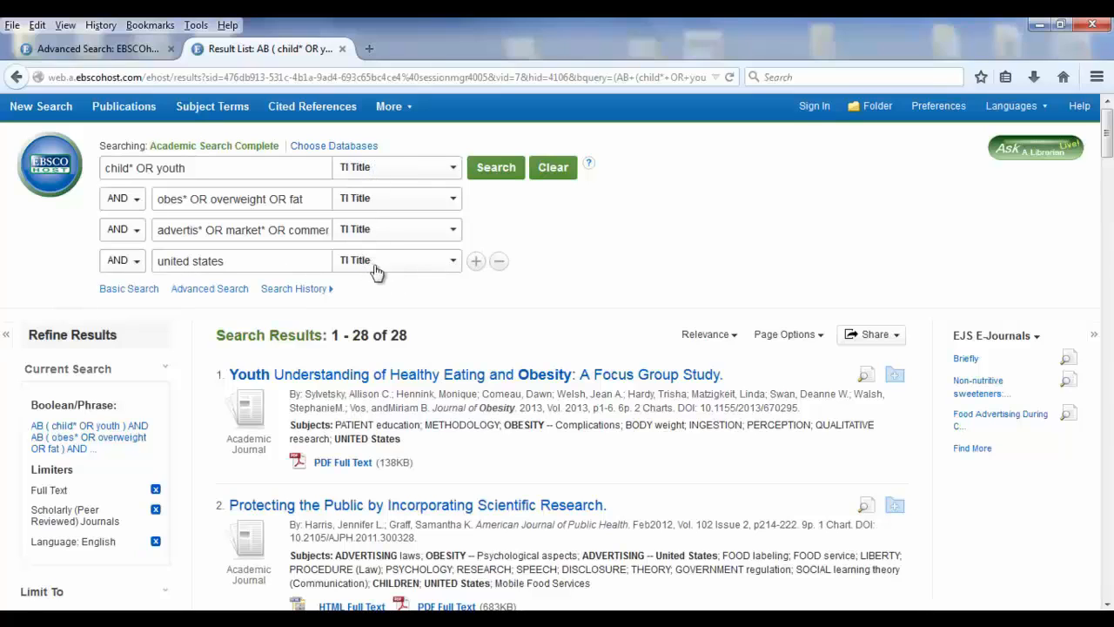
pyautogui.click(486, 168)
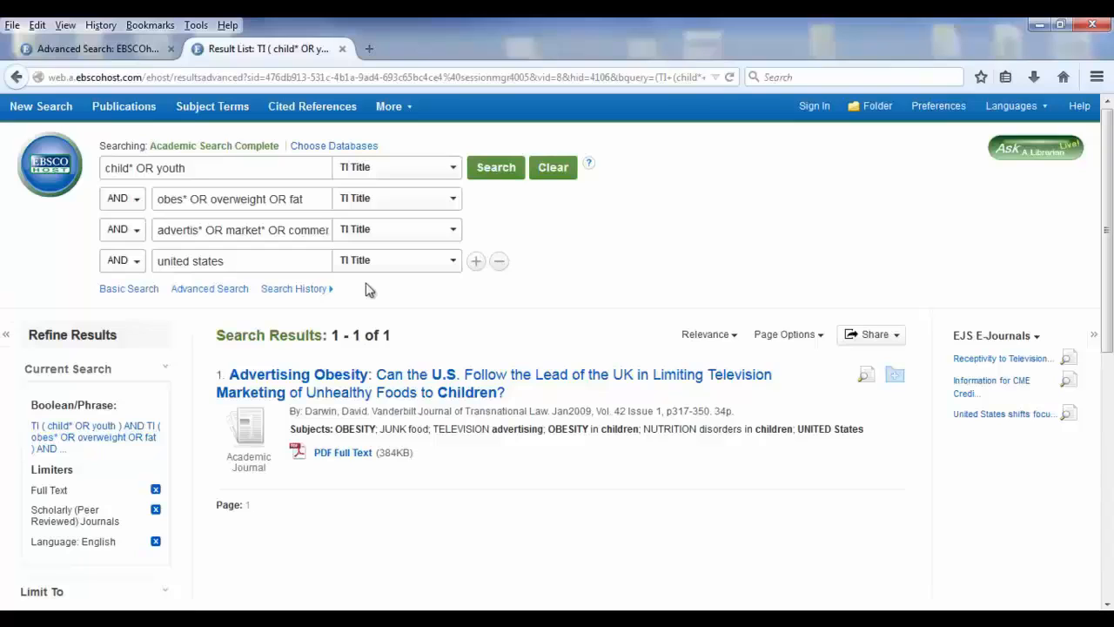
# Remove the "united states" term row and rerun the title search with the remaining three rows
pyautogui.click(500, 264)
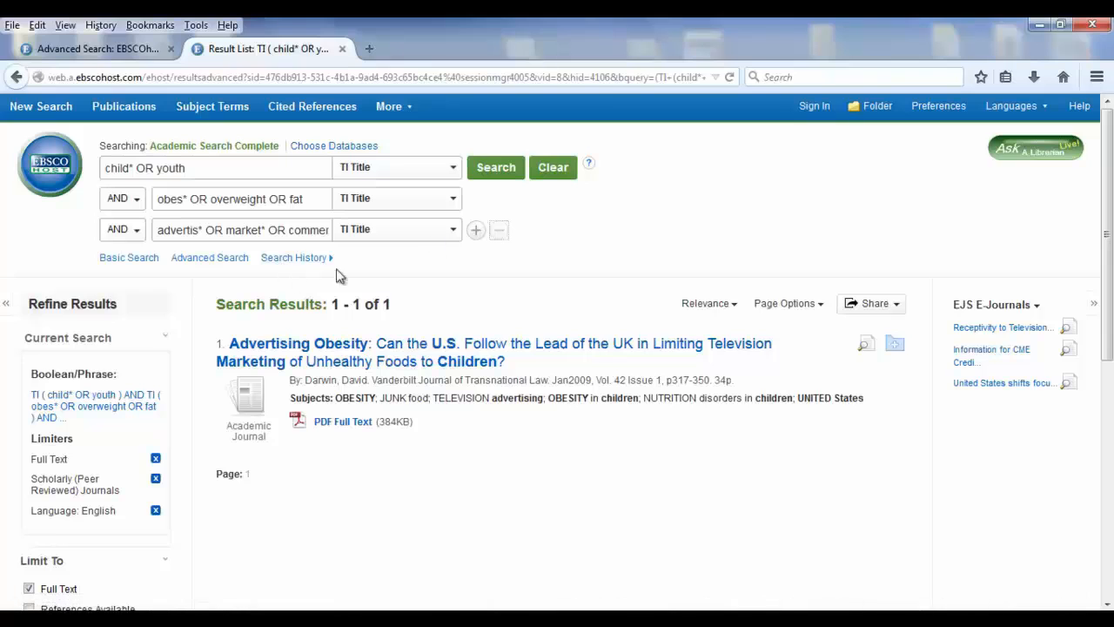
pyautogui.click(498, 171)
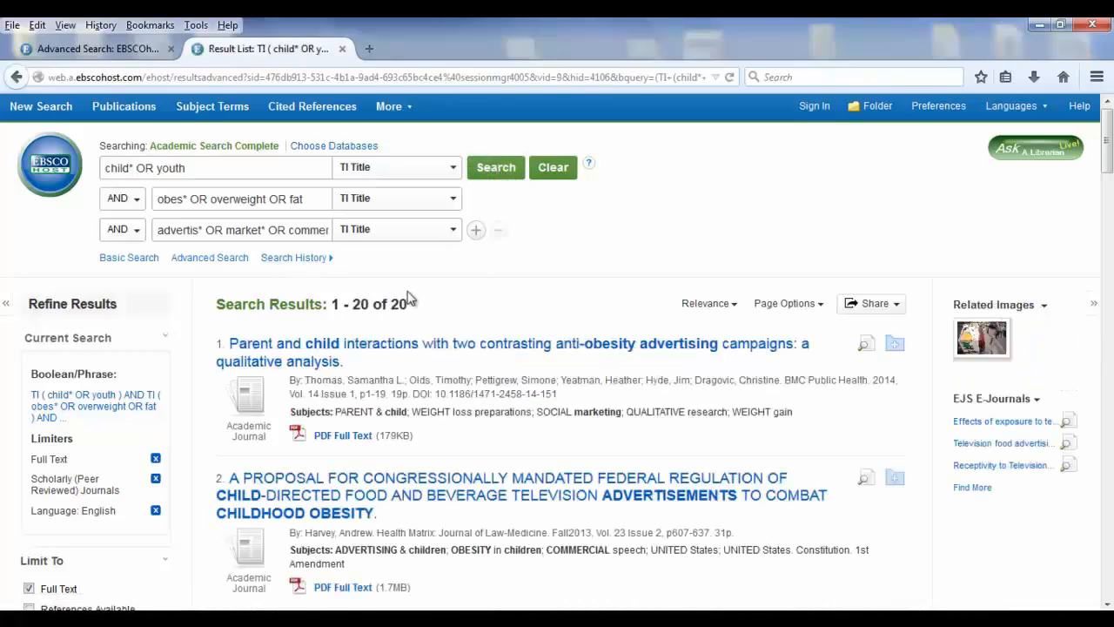
# Open the record of the tenth result, "Food Advertising and Obesity in Australia", and review its full-text link, subject terms and abstract
pyautogui.moveTo(1110, 129); pyautogui.dragTo(1110, 214)
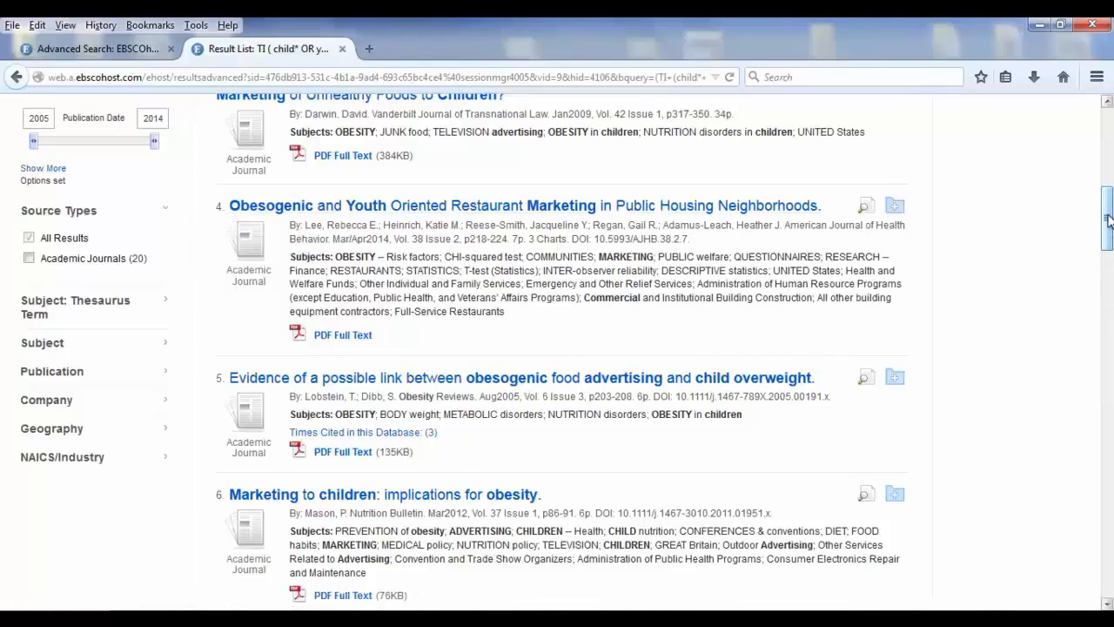
pyautogui.scroll(-3, 1109, 242)
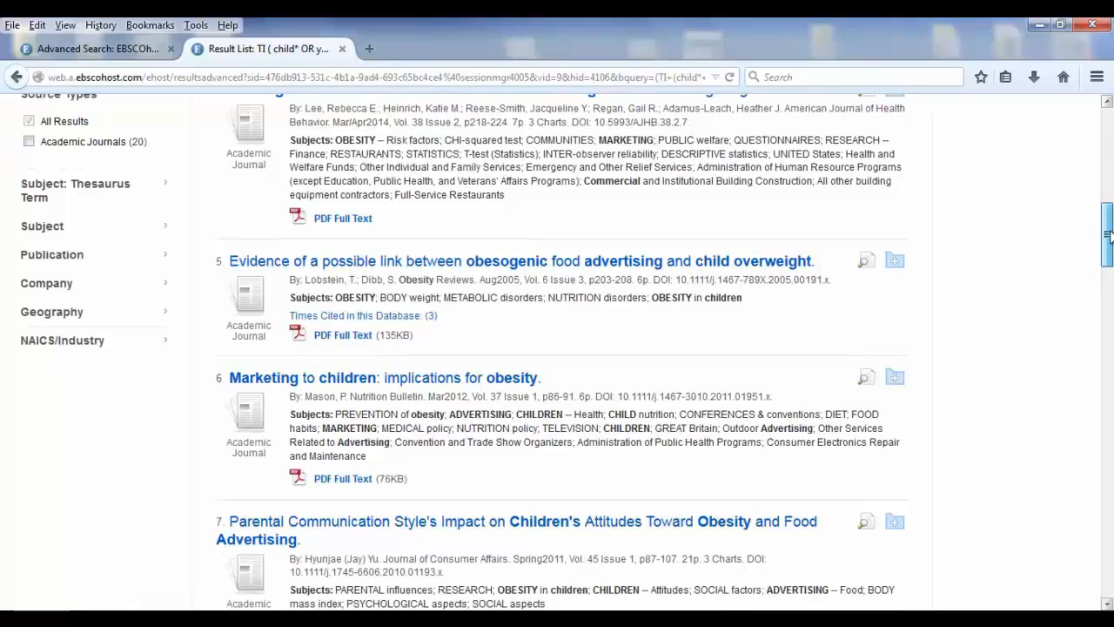
pyautogui.moveTo(1109, 235); pyautogui.dragTo(1110, 335)
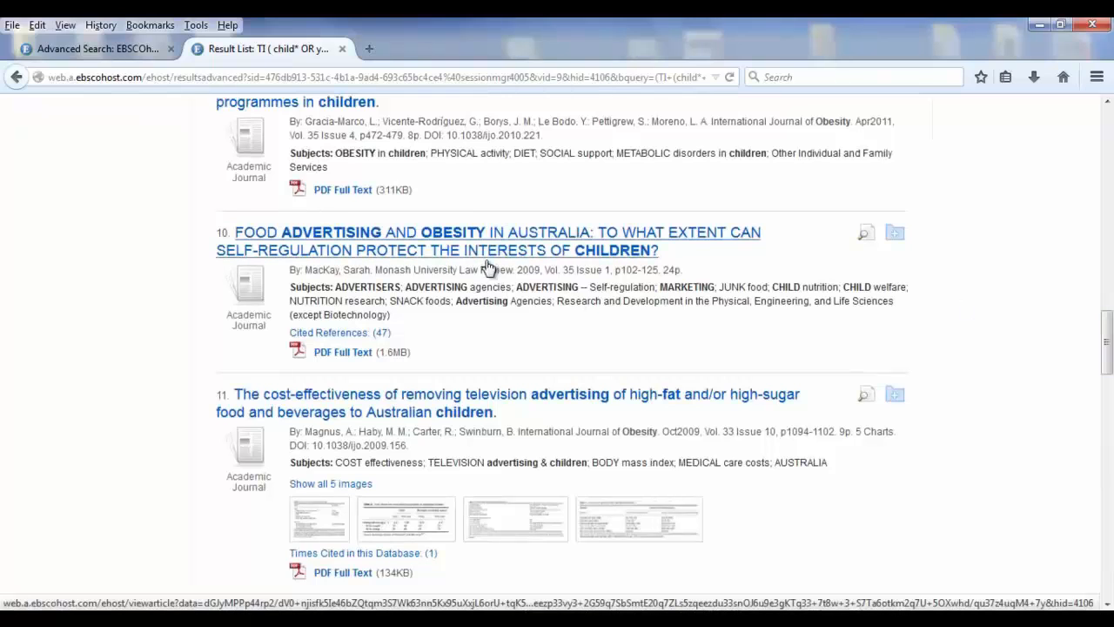
pyautogui.click(421, 237)
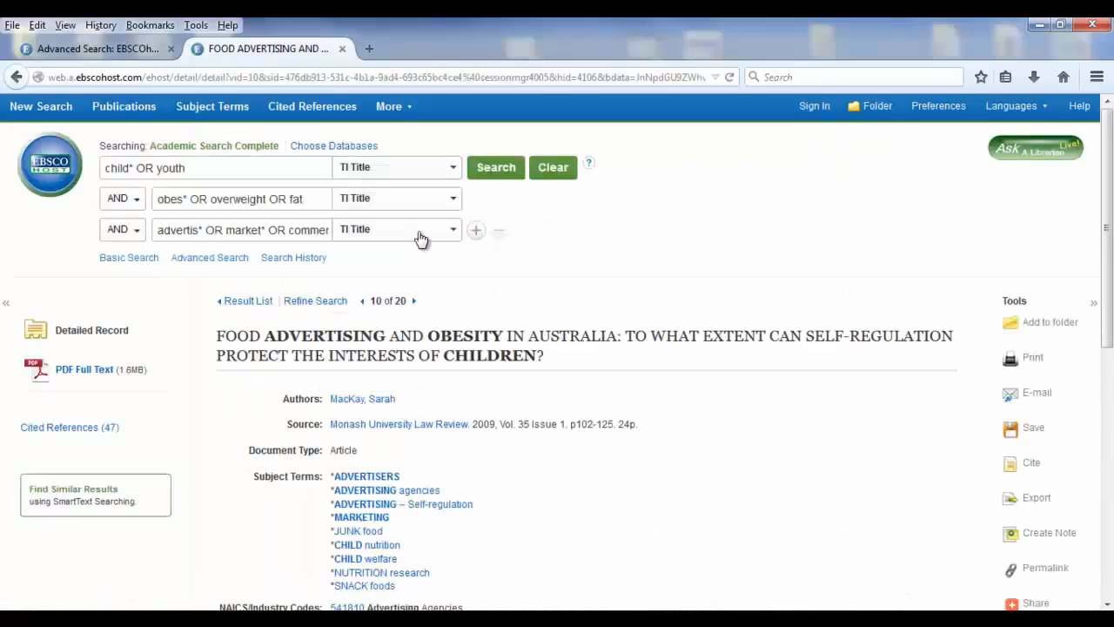
pyautogui.scroll(-2, 1110, 185)
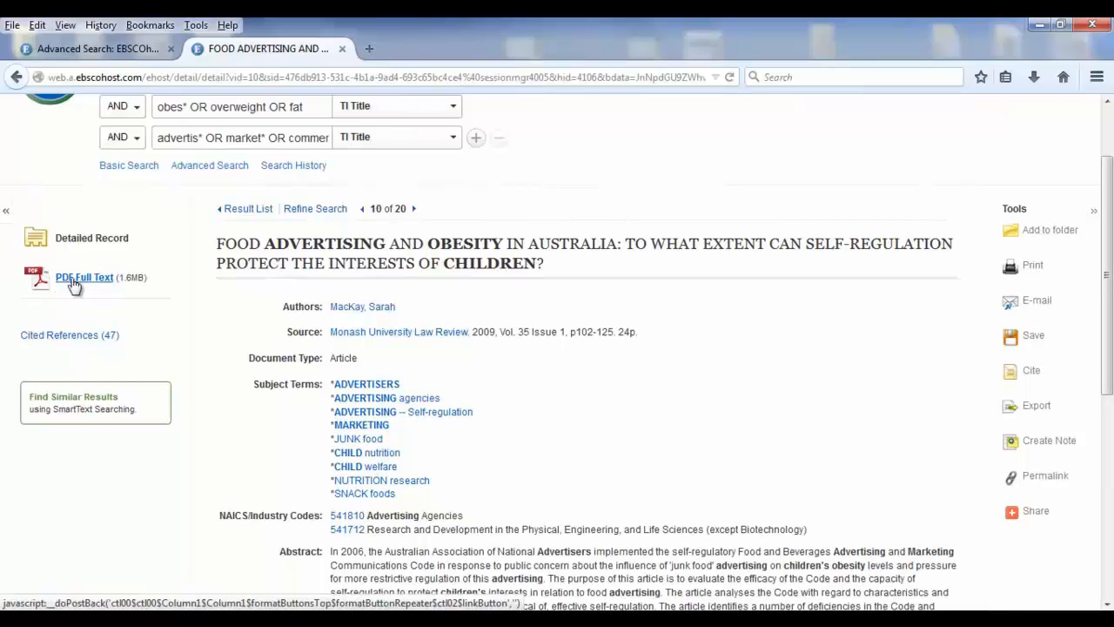
pyautogui.scroll(-2, 1111, 267)
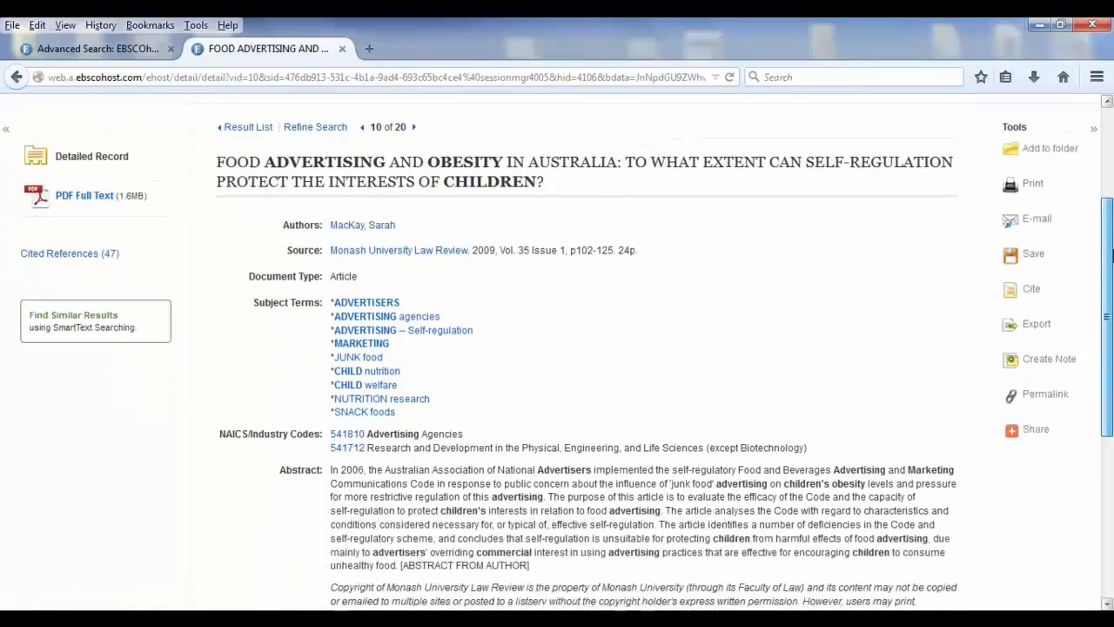
pyautogui.moveTo(1113, 267)
pyautogui.mouseDown()
pyautogui.moveTo(1113, 288)
pyautogui.moveTo(1112, 274)
pyautogui.mouseUp()
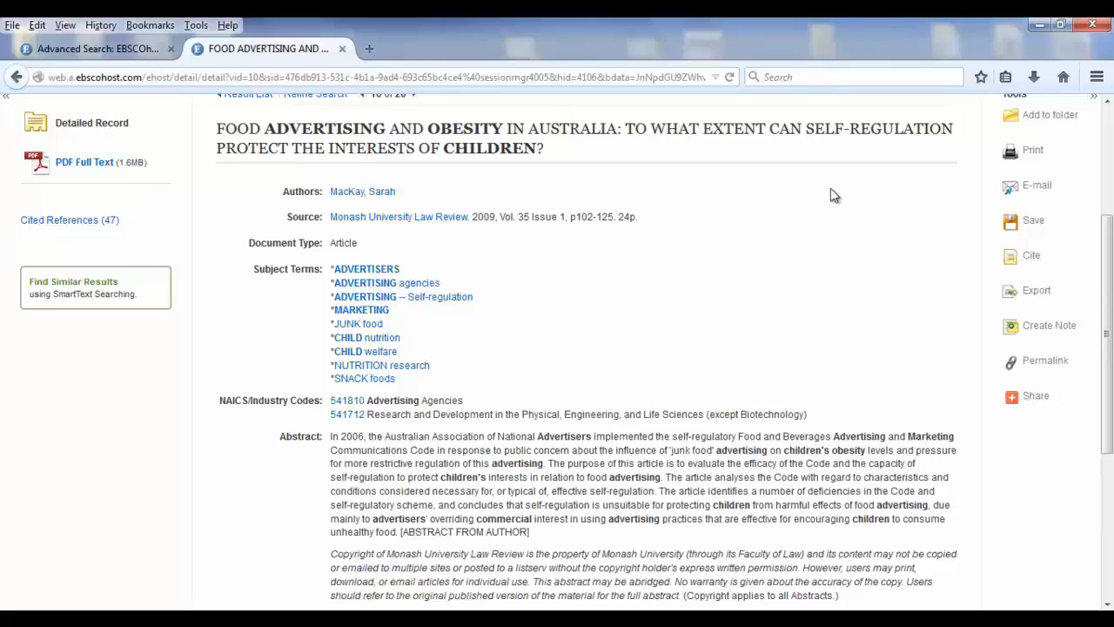
# Display the article's citation formats and select the full MLA Works Cited entry
pyautogui.click(1032, 262)
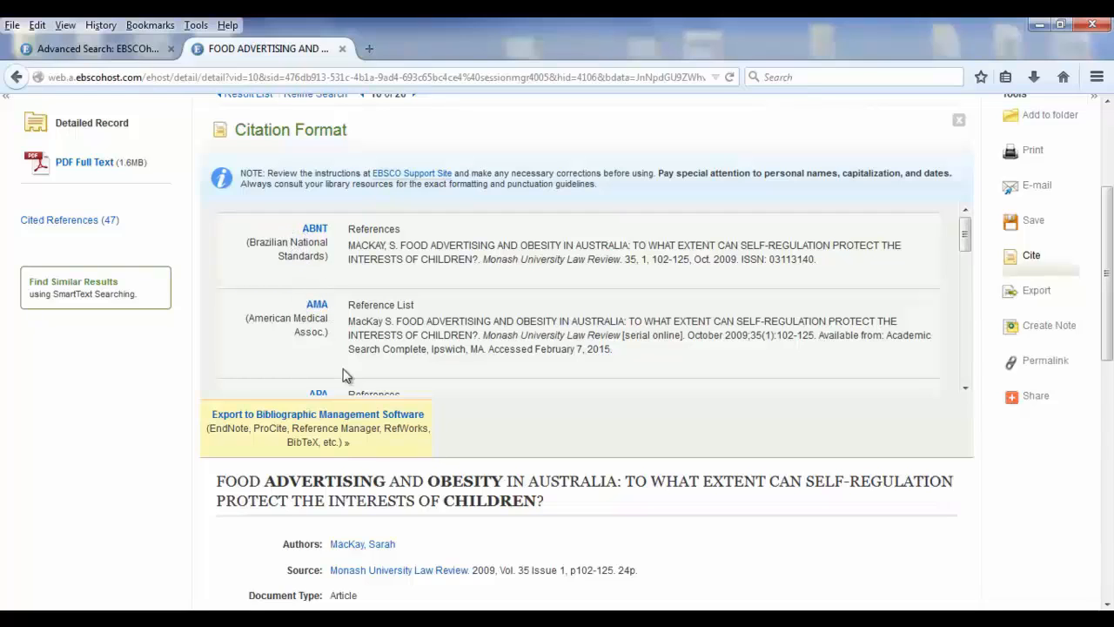
pyautogui.moveTo(964, 233); pyautogui.dragTo(969, 355)
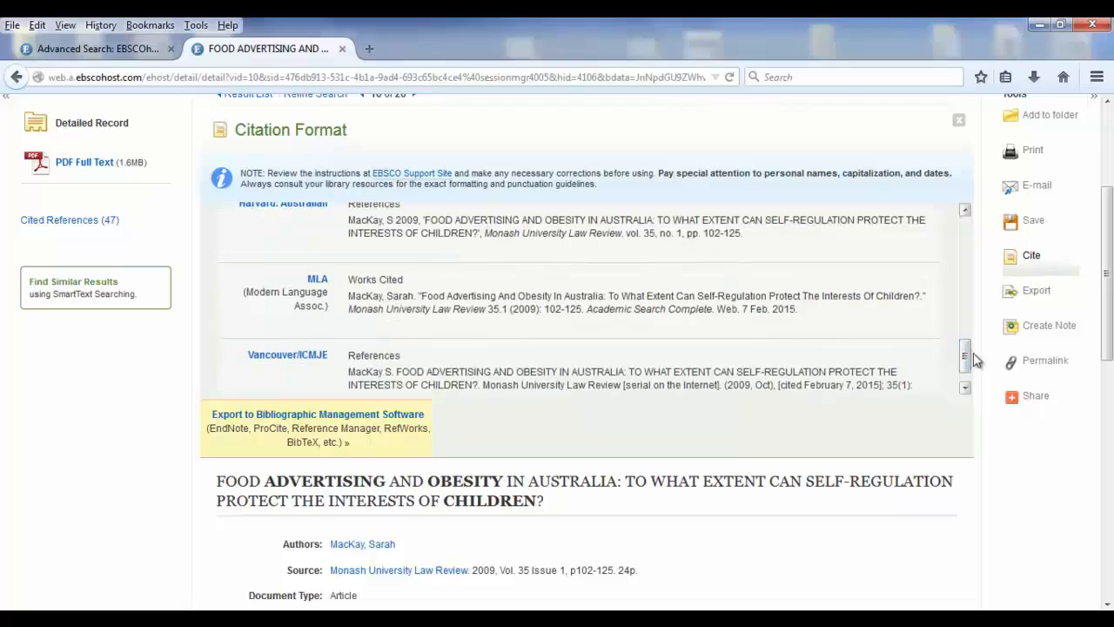
pyautogui.moveTo(350, 296); pyautogui.dragTo(826, 337)
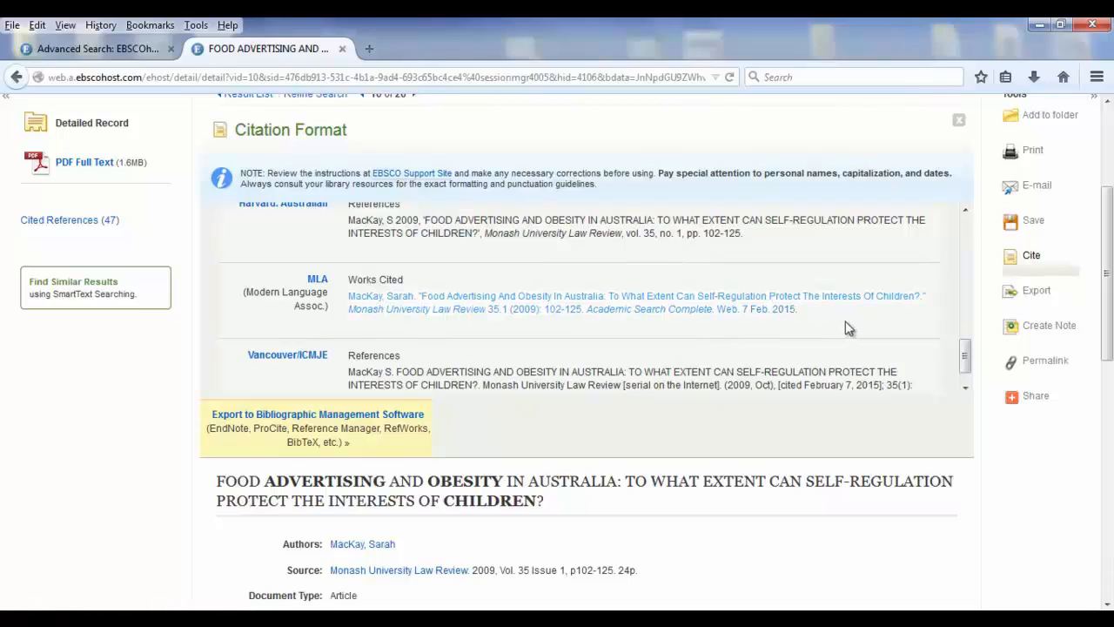